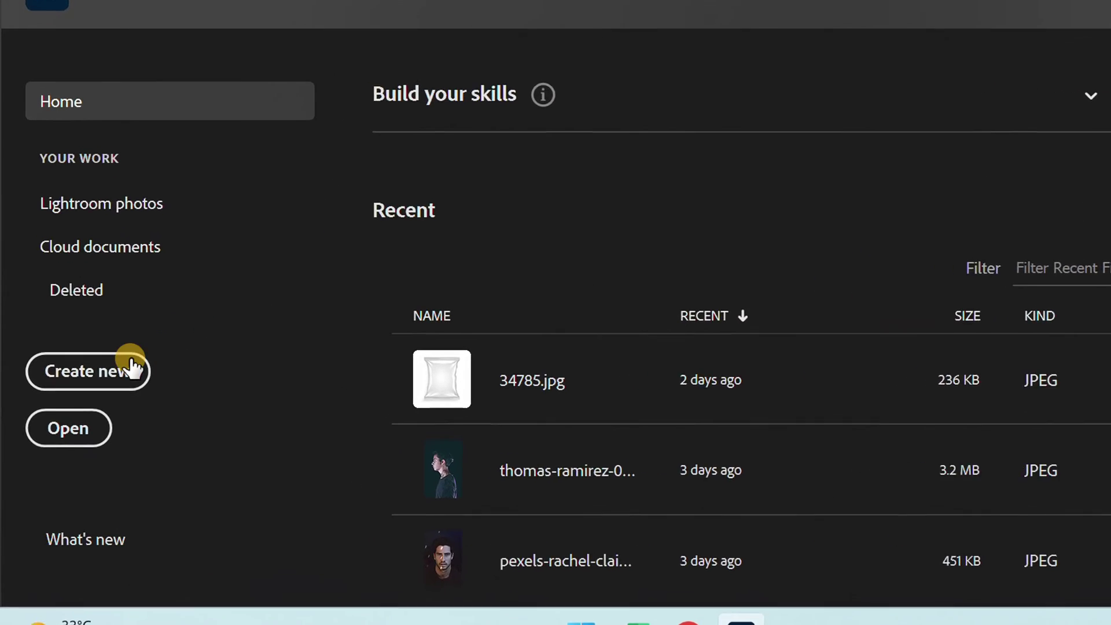
Create a new 2000 x 2000 px RGB document and swap the foreground and background colours.
click(85, 373)
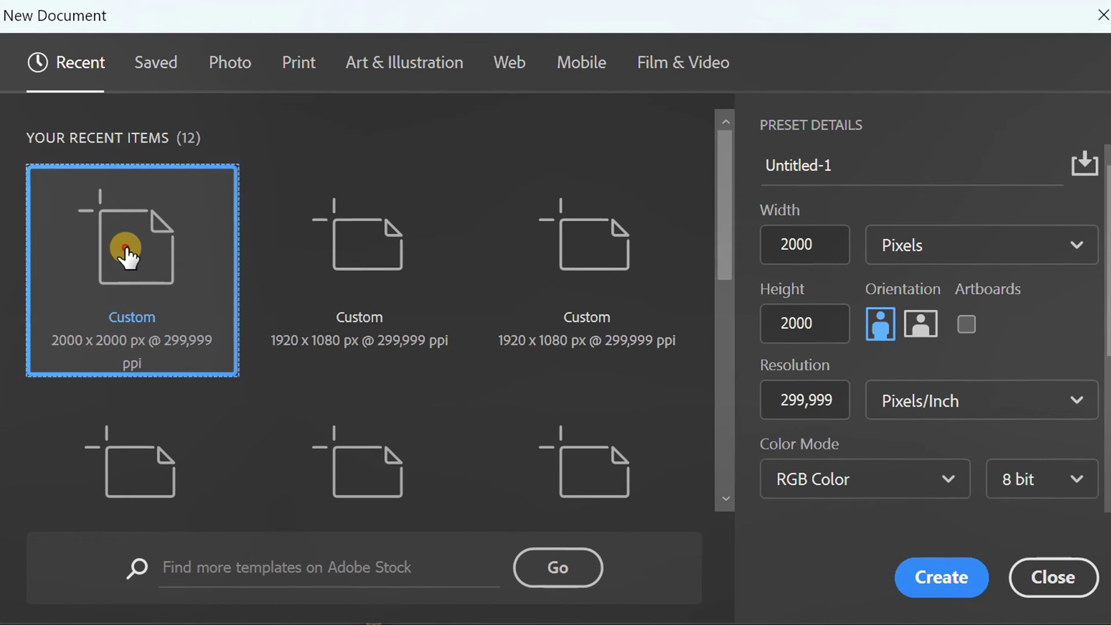
click(823, 243)
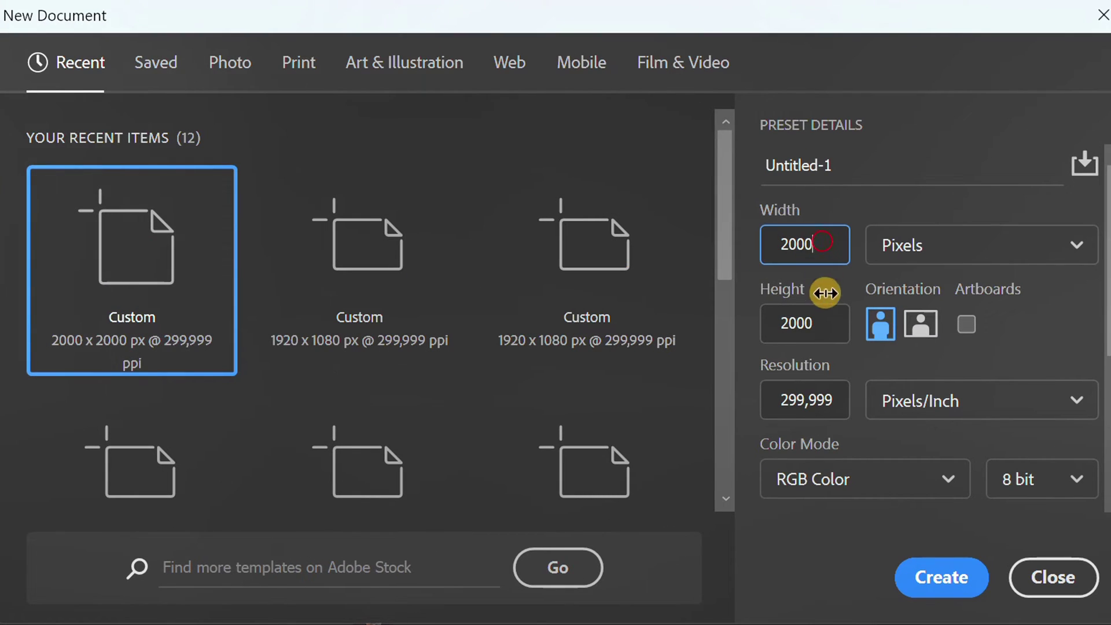
click(932, 577)
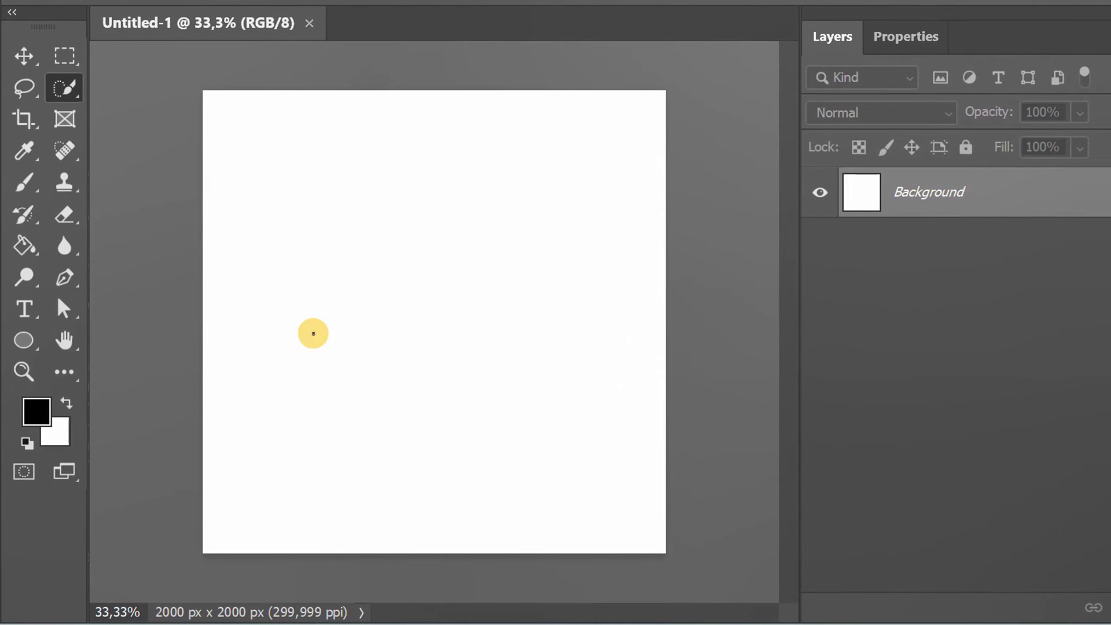
click(66, 407)
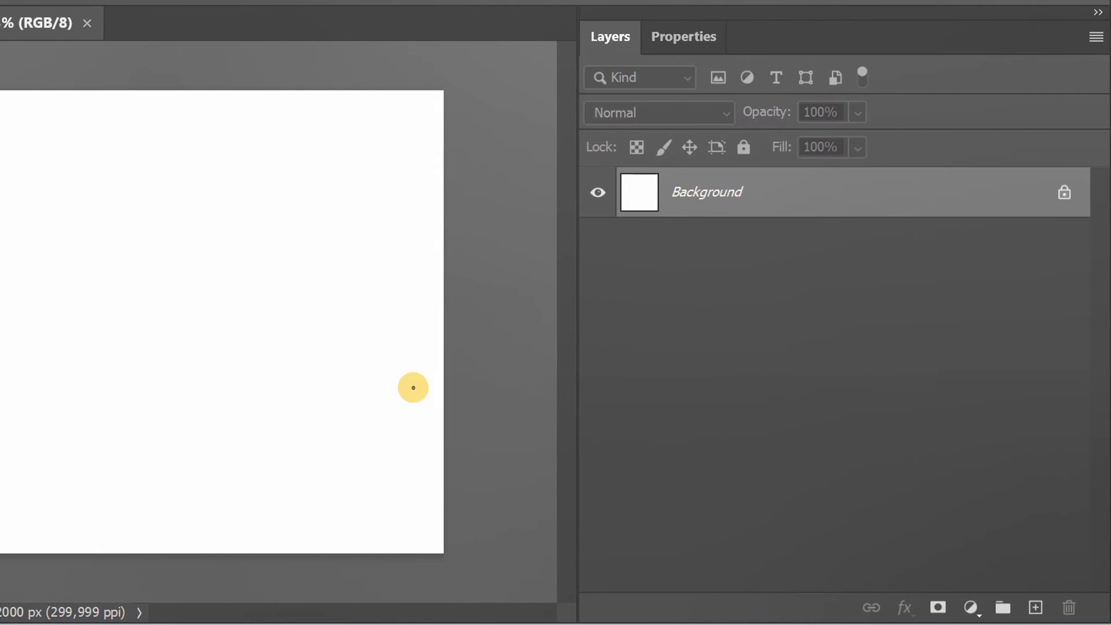
Add a black (000000) Solid Color fill layer above the background and lock it.
click(972, 606)
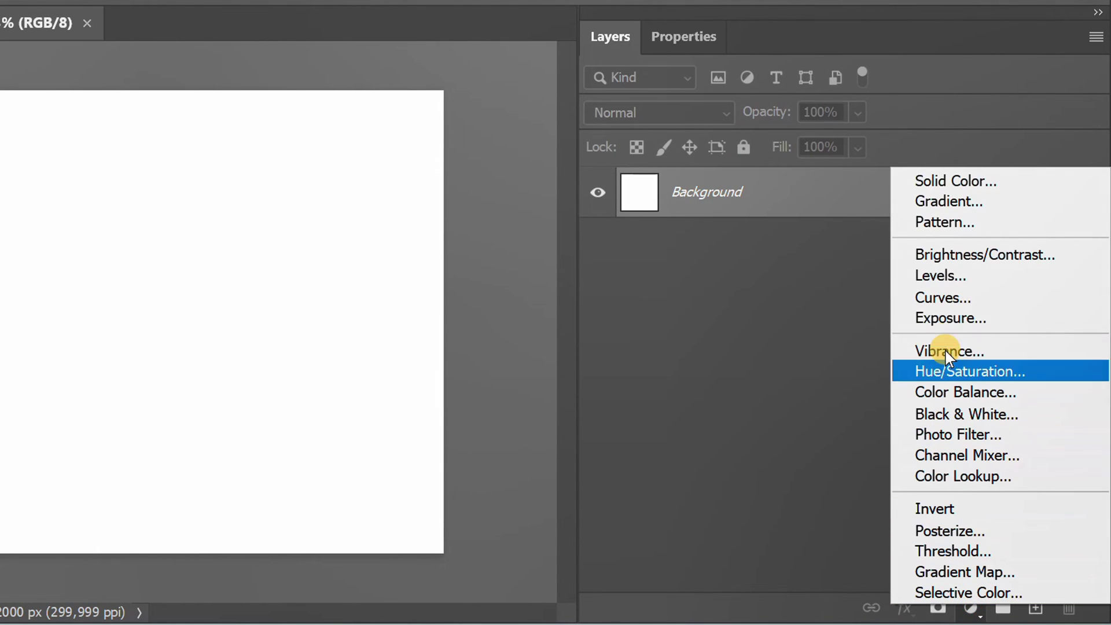
click(1003, 180)
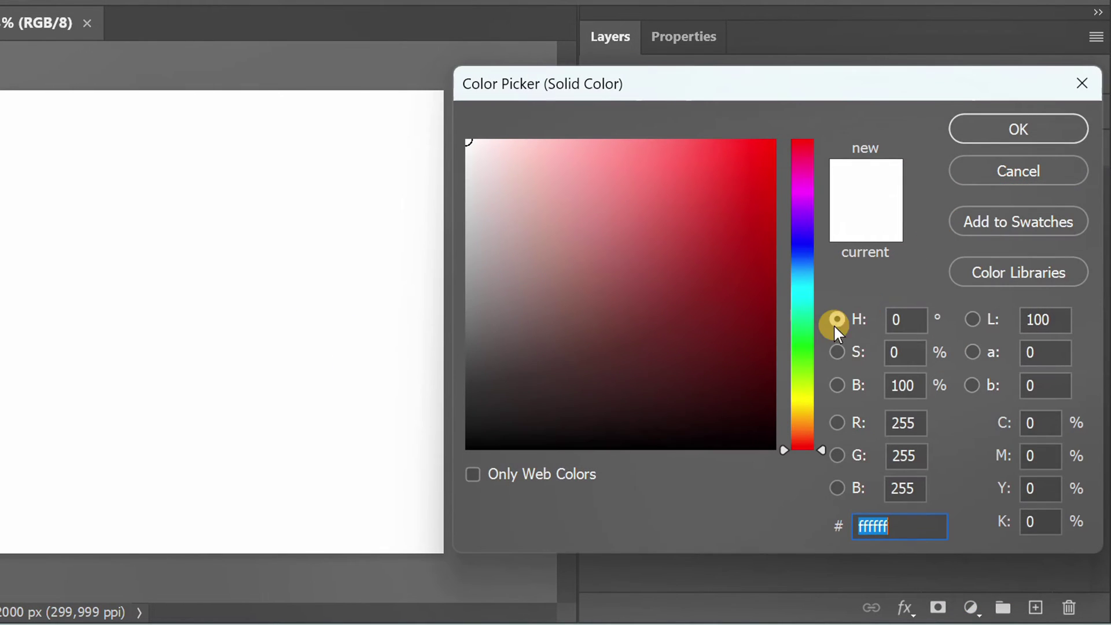
click(599, 346)
drag(573, 376, 447, 461)
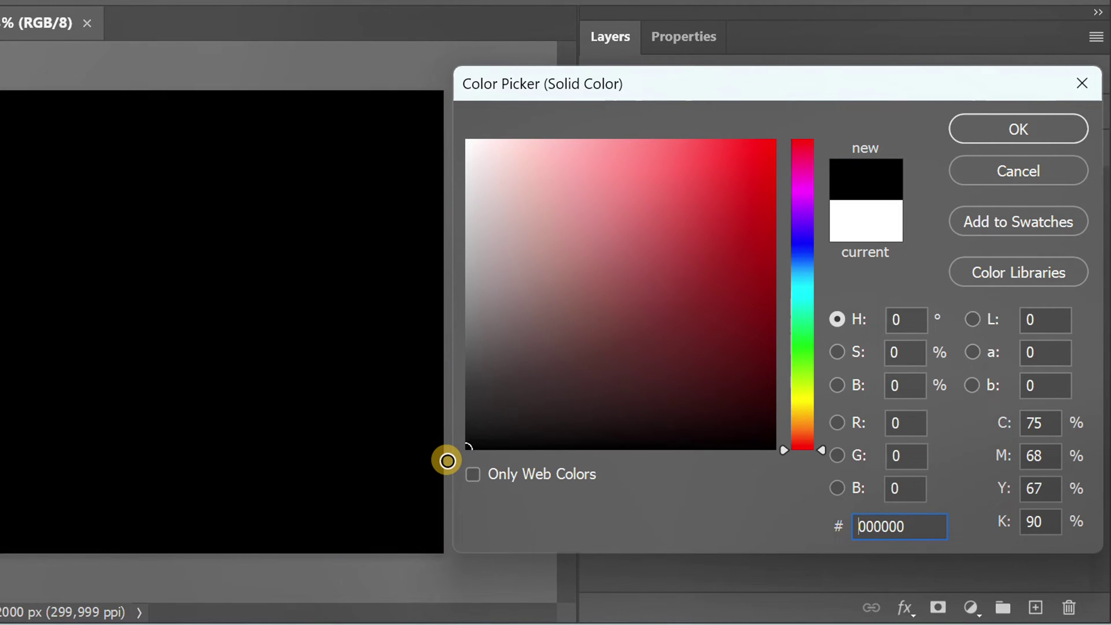
click(1012, 128)
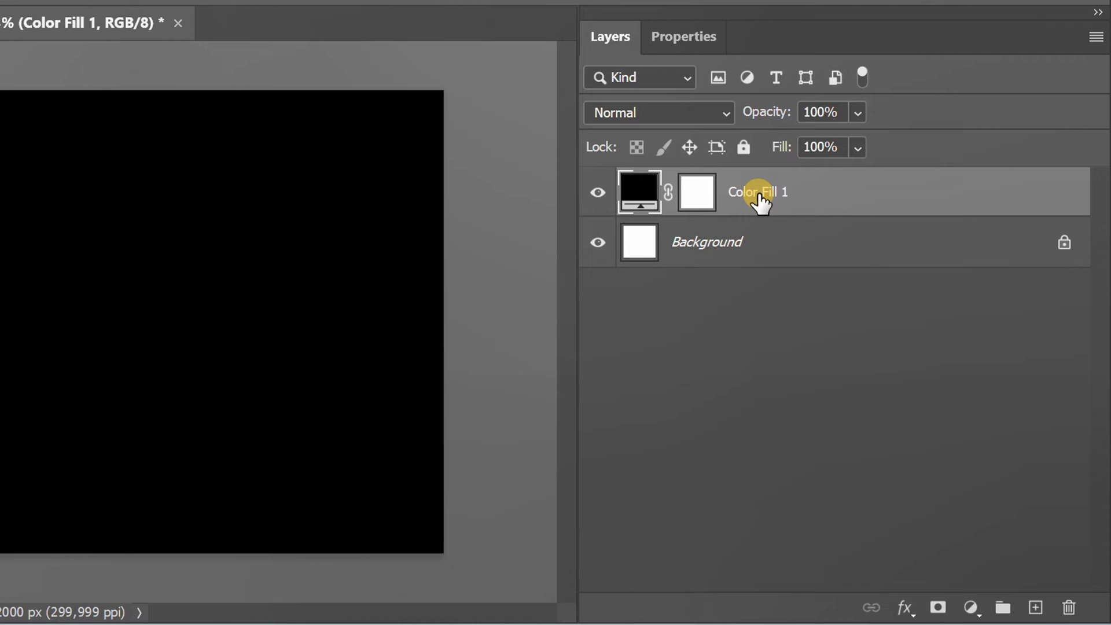
click(745, 148)
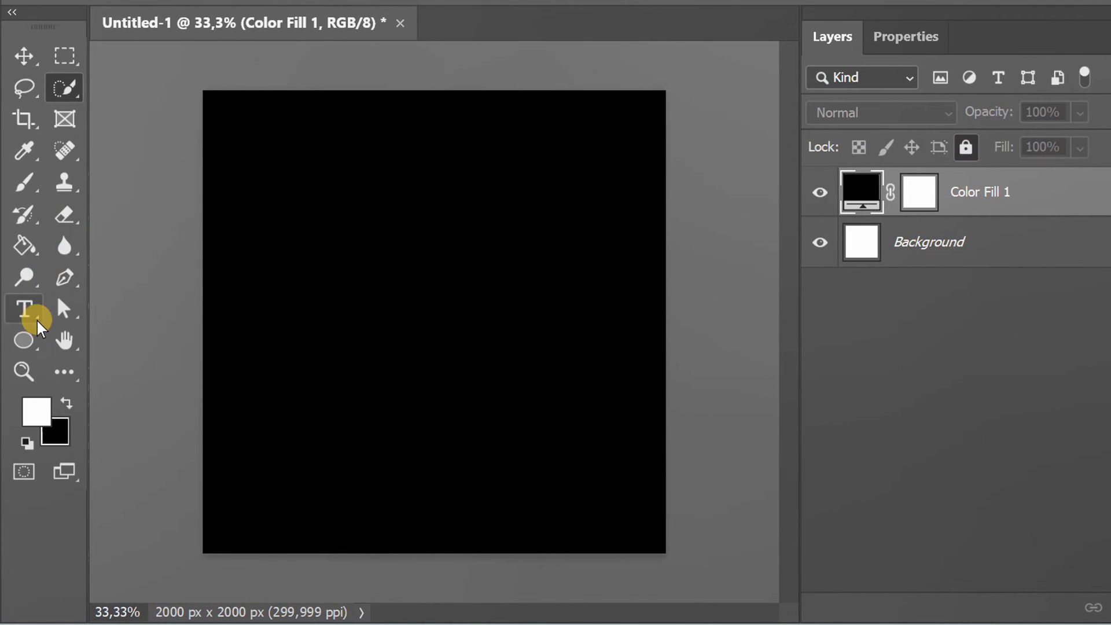
Create a white 150 x 150 px ellipse shape from its center, near the middle of the canvas.
drag(26, 335, 183, 384)
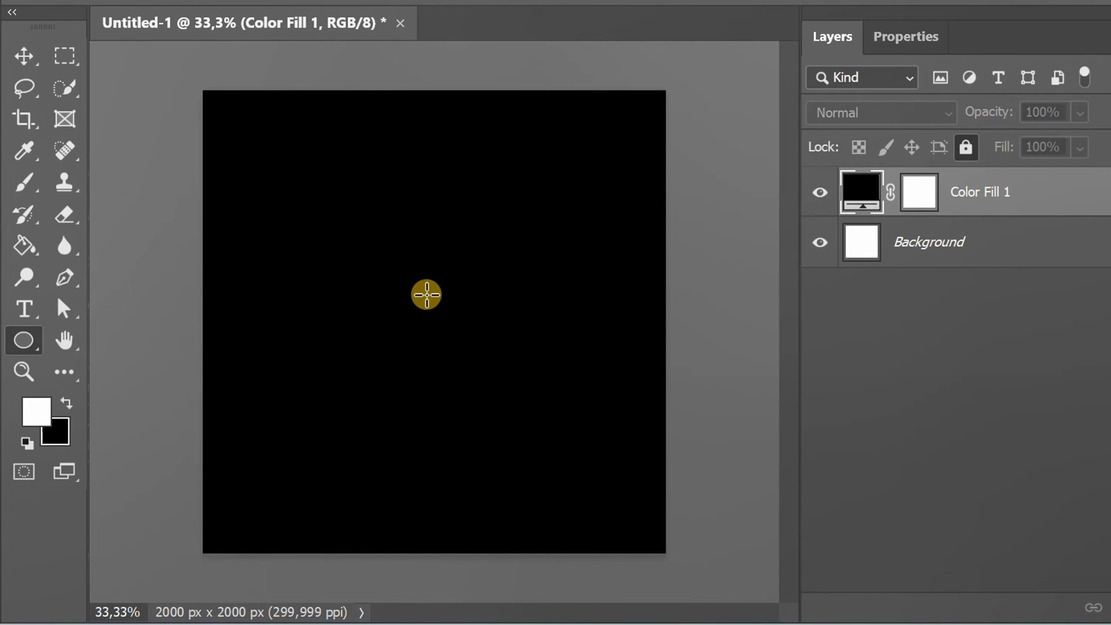
click(426, 294)
text(150)
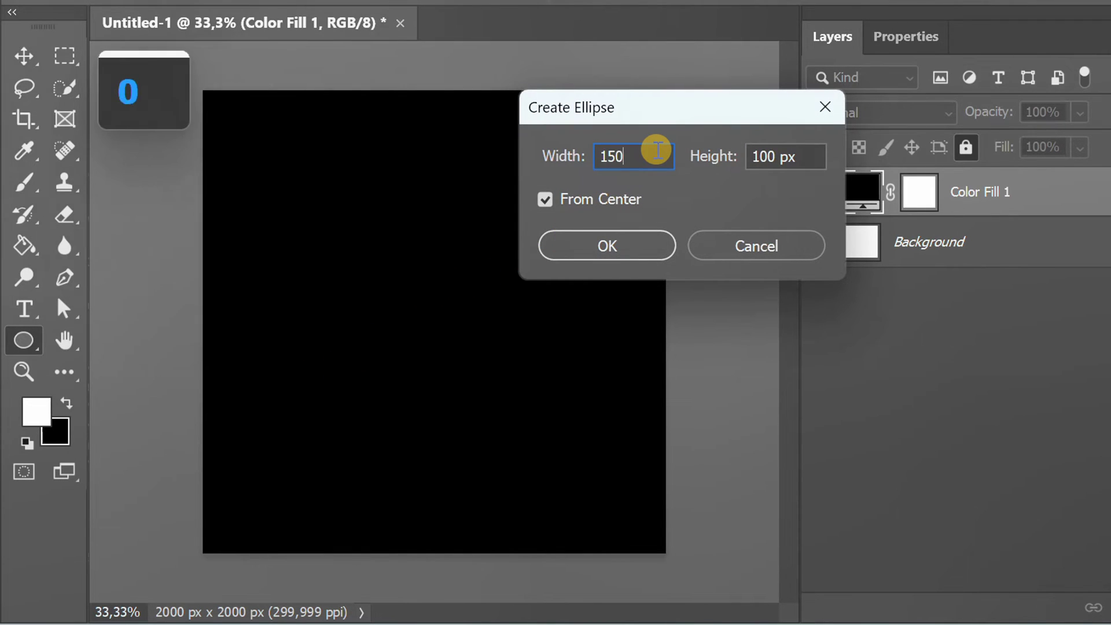
key(Tab)
text(150)
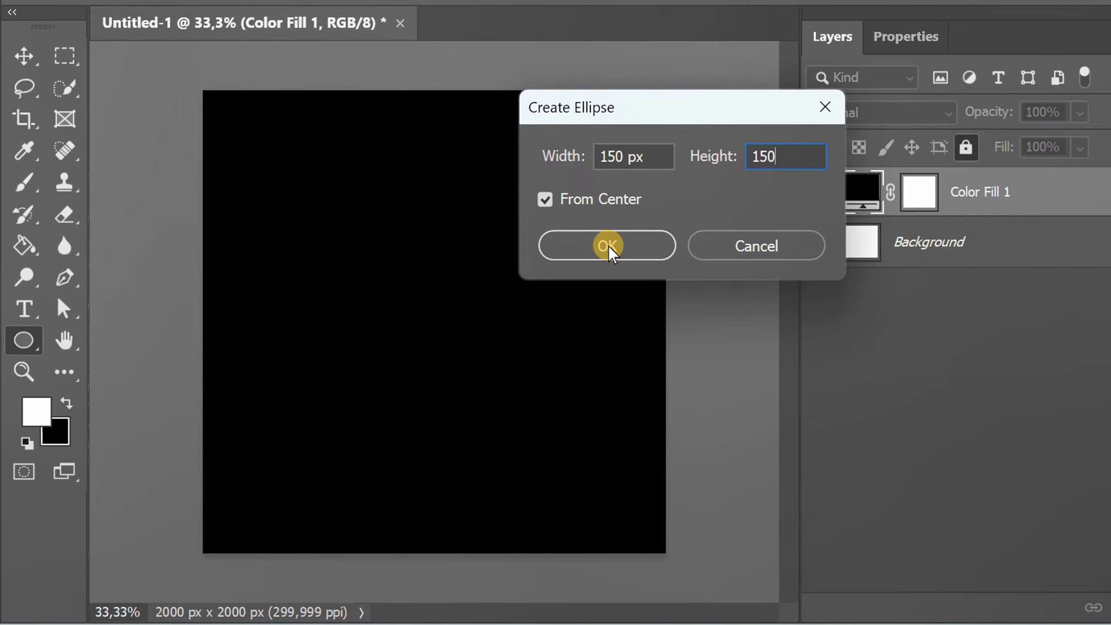
click(607, 246)
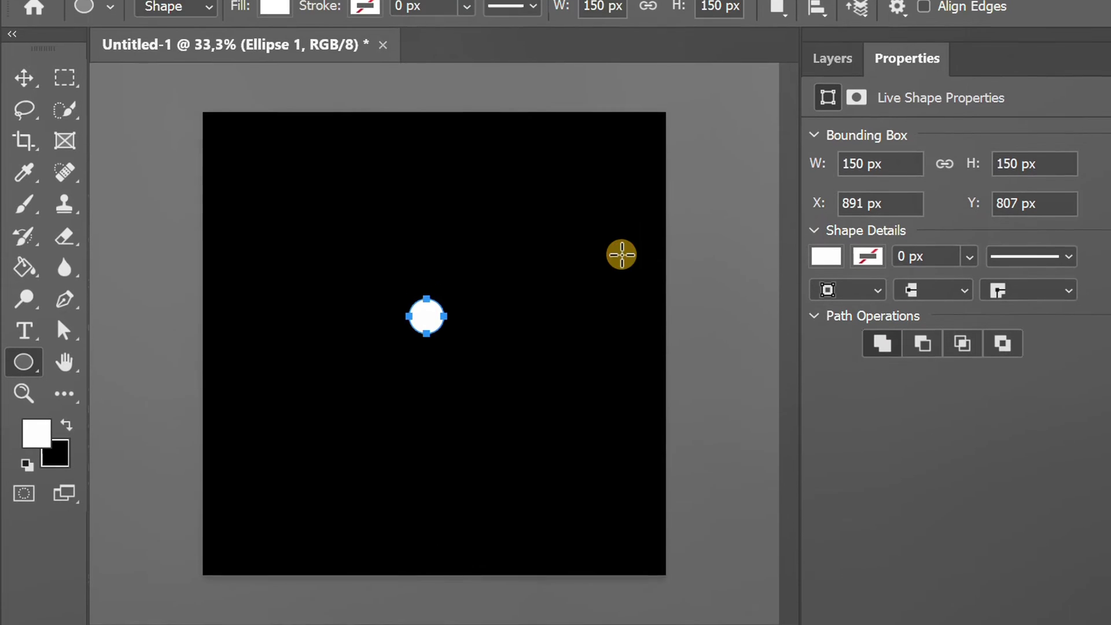
Center the white circle horizontally and vertically on the canvas, and deselect its layer.
click(817, 8)
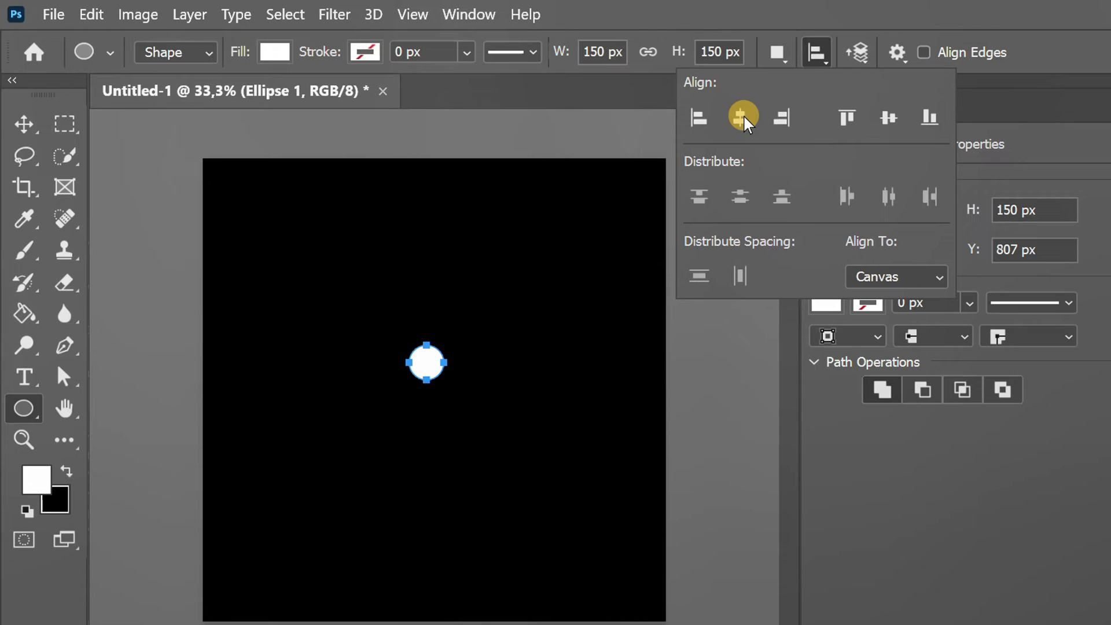
click(886, 118)
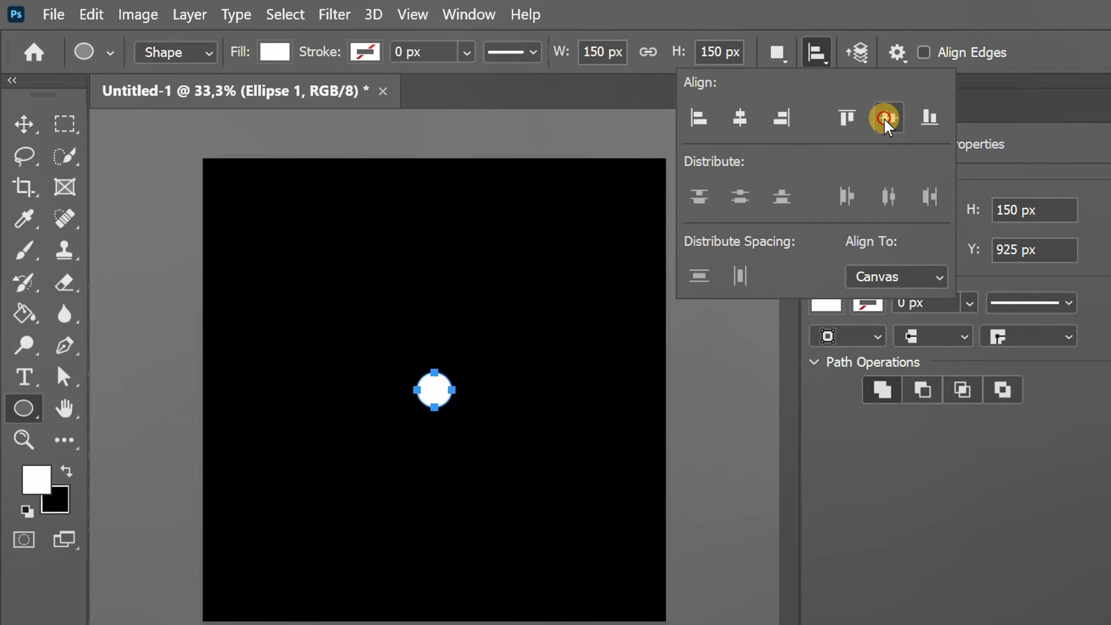
click(818, 55)
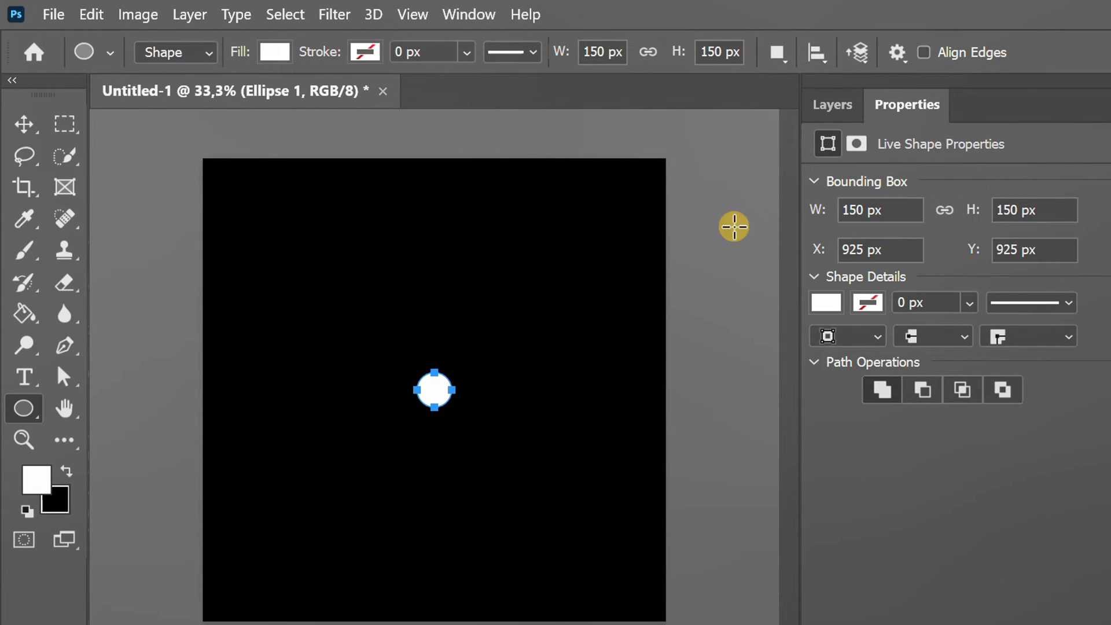
click(829, 104)
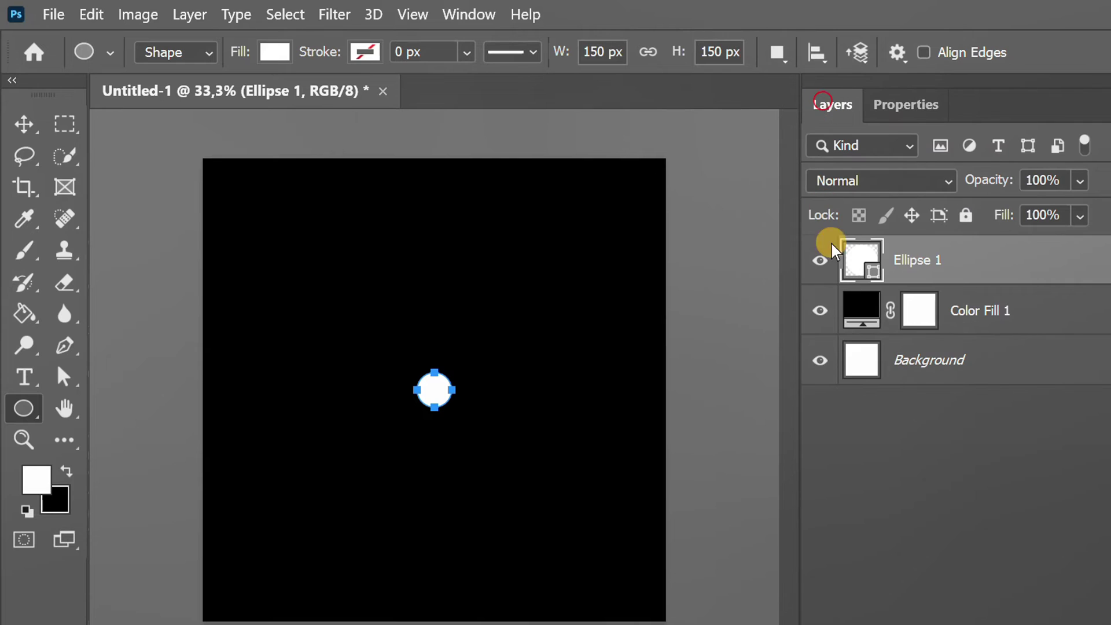
click(895, 524)
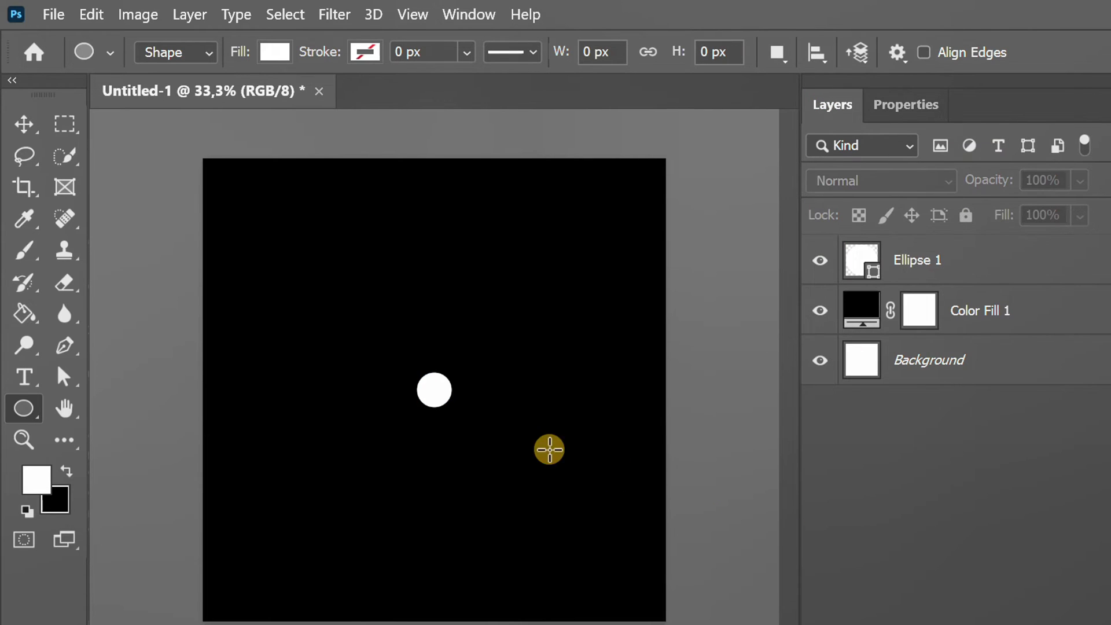
Add a red (ec0f0f) Solid Color fill layer directly above the ellipse layer.
scroll(445, 397, up, 3)
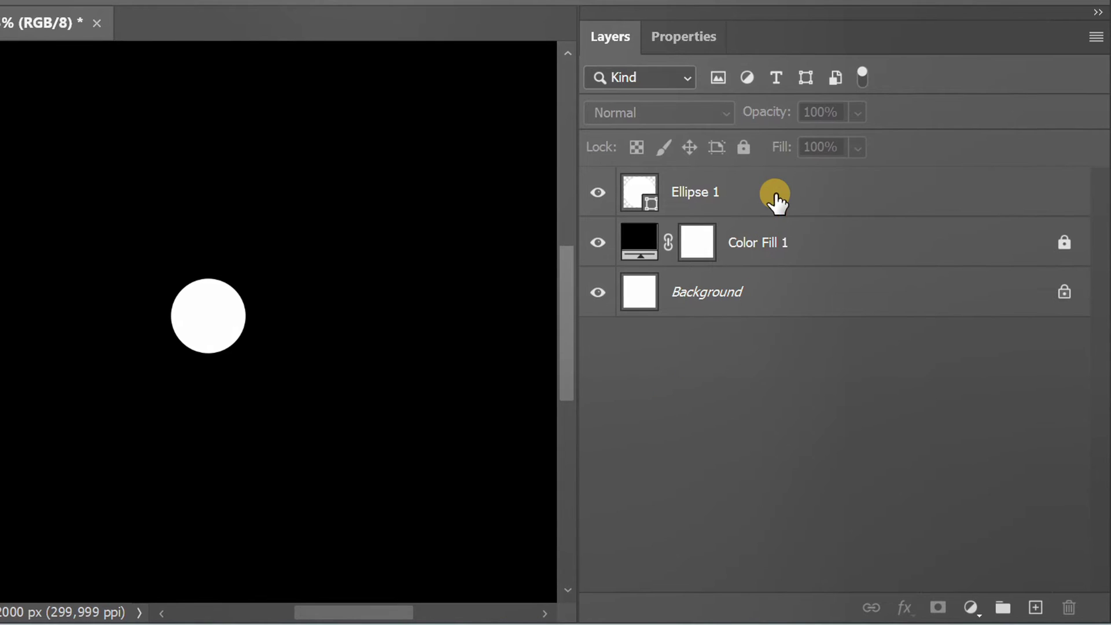
click(776, 197)
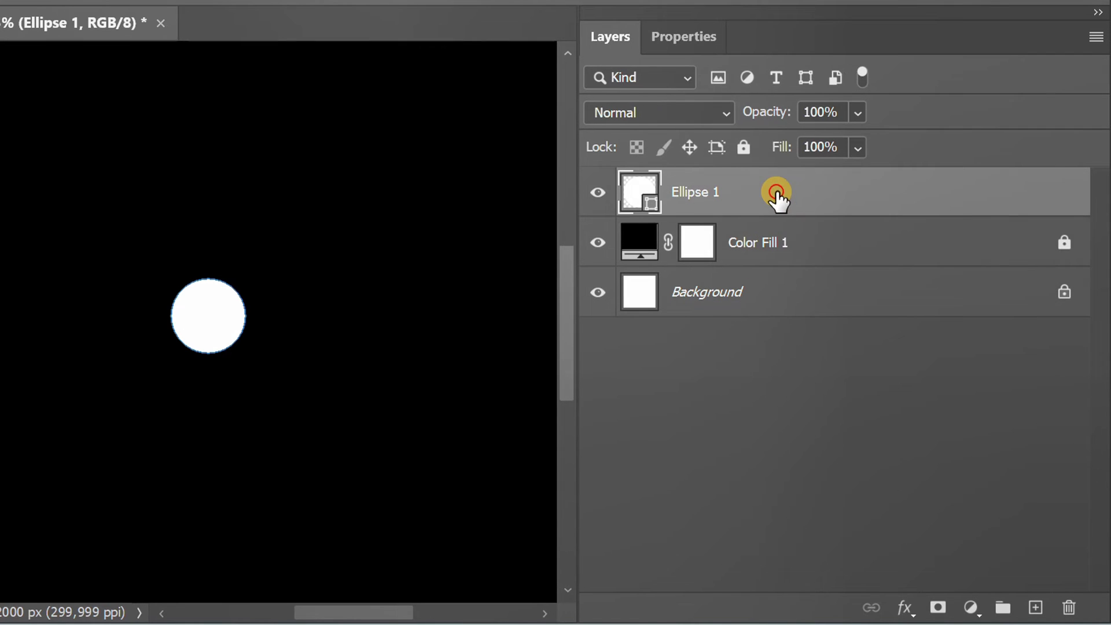
click(971, 608)
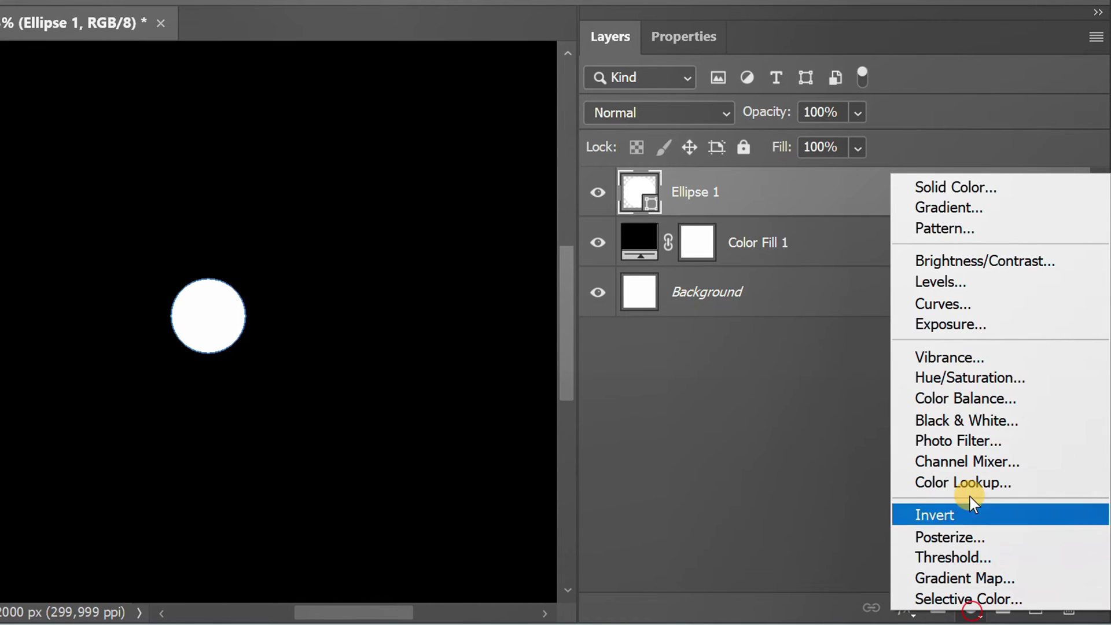
click(994, 186)
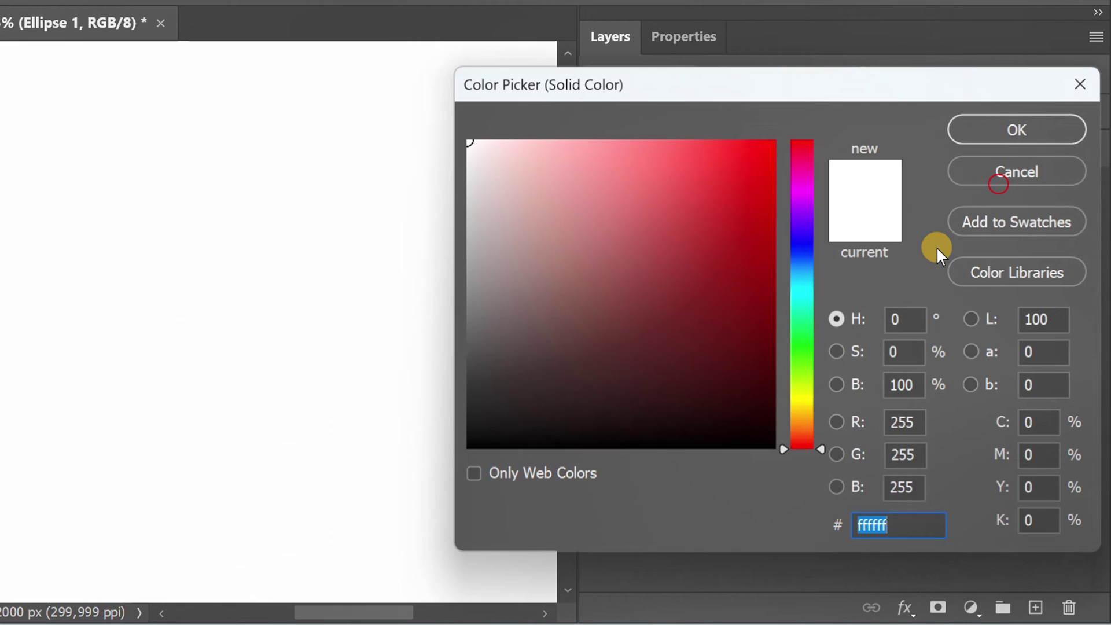
click(757, 163)
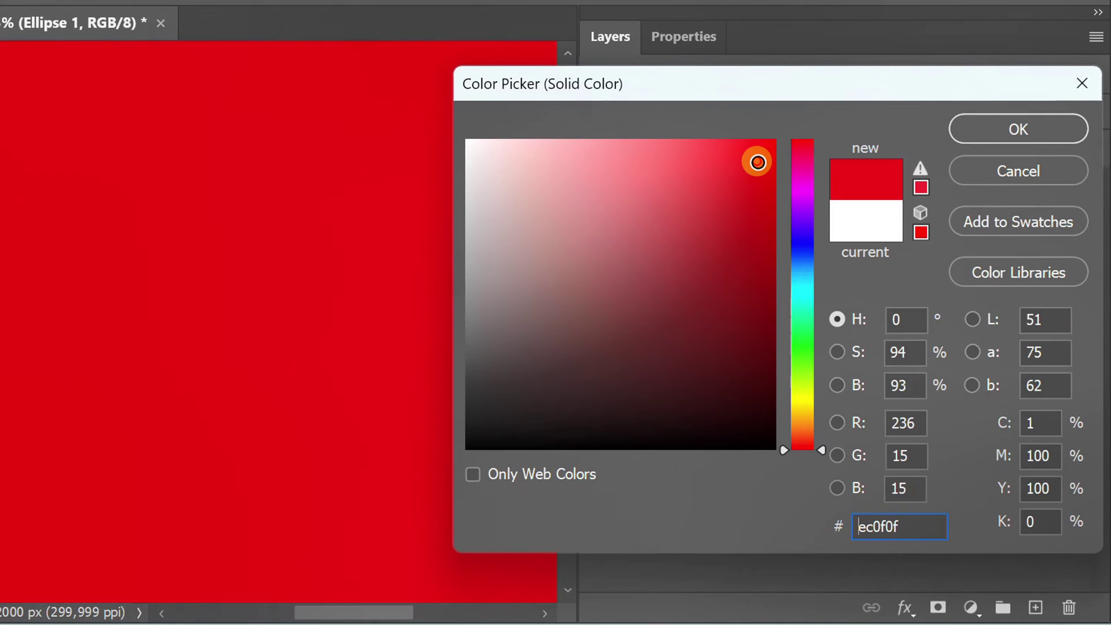
click(992, 127)
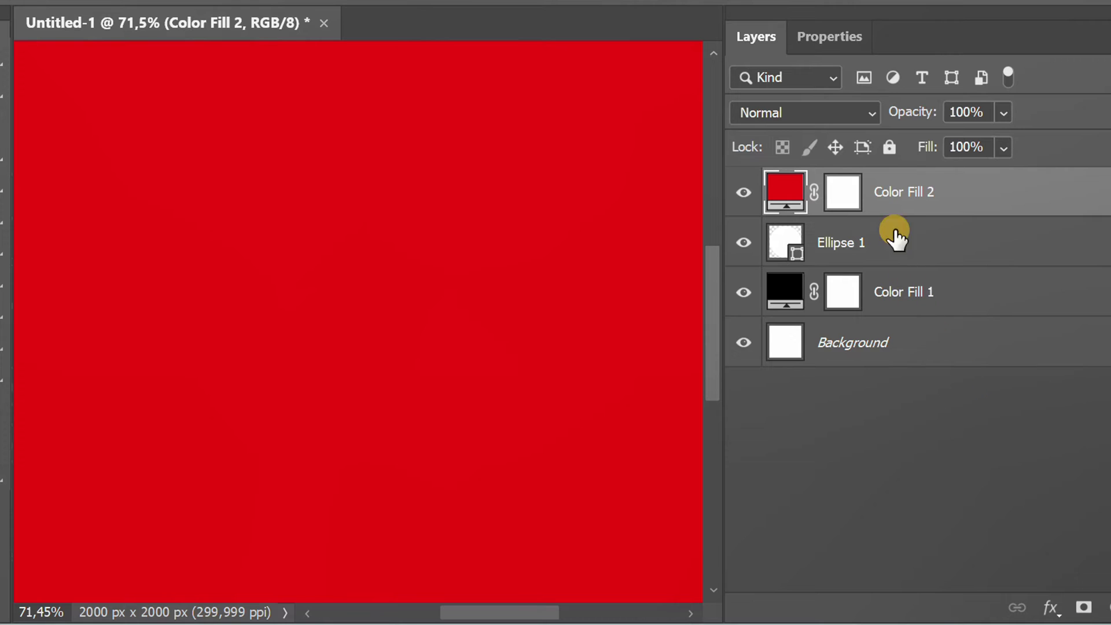
Set the red fill layer's blend mode to Linear Dodge (Add) and invert its layer mask to black.
click(872, 112)
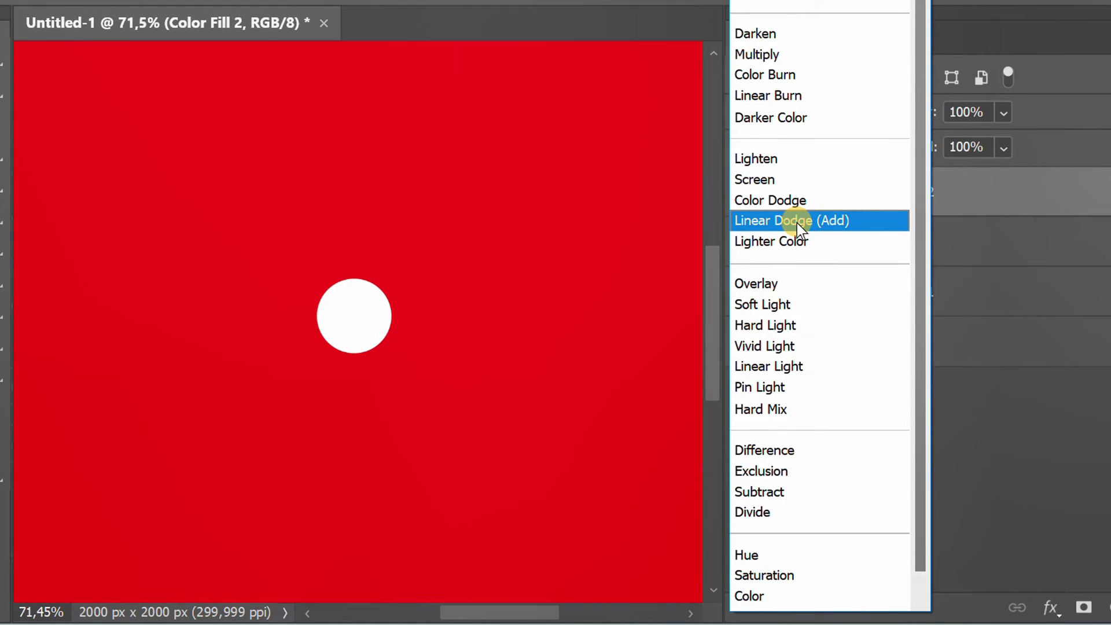
click(867, 217)
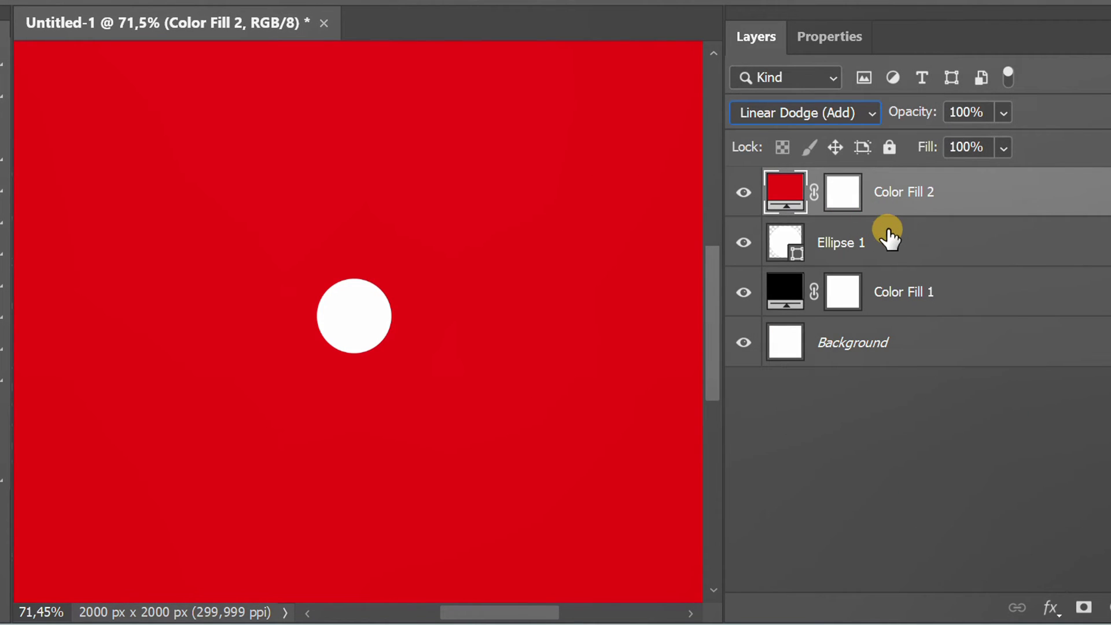
click(843, 192)
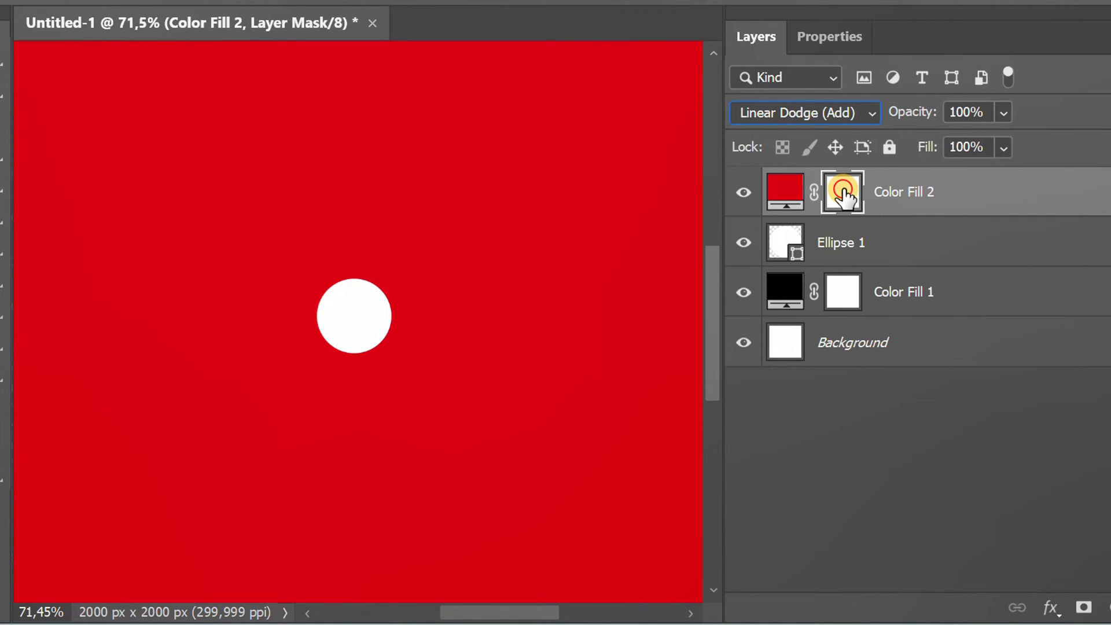
key(ctrl+i)
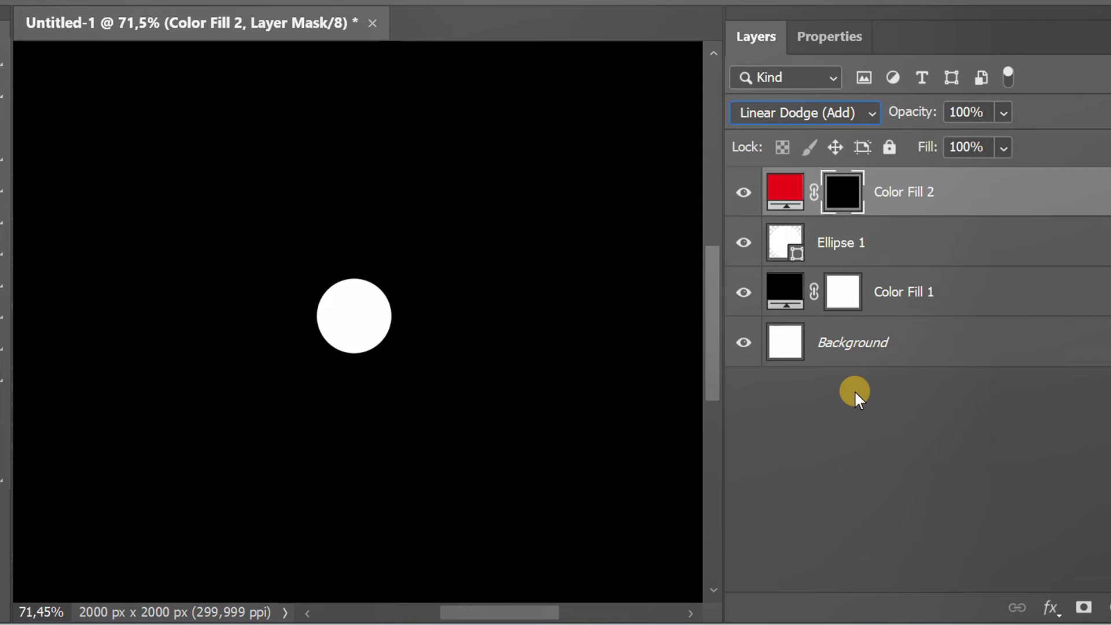
Duplicate the masked red fill layer three times.
click(1001, 192)
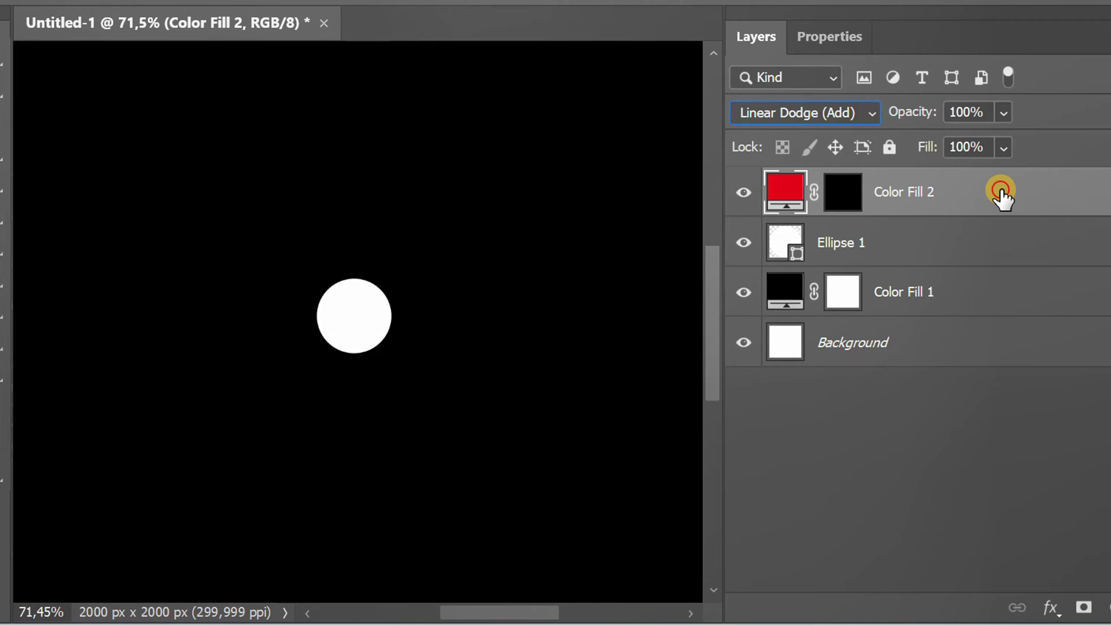
key(ctrl+j)
key(ctrl+j)
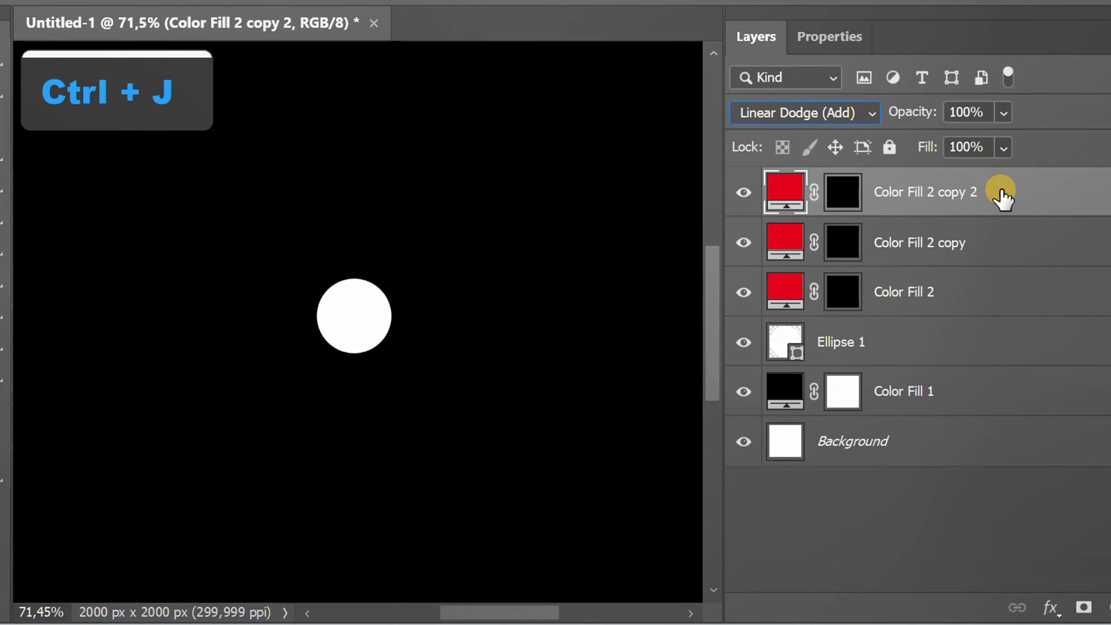
key(ctrl+j)
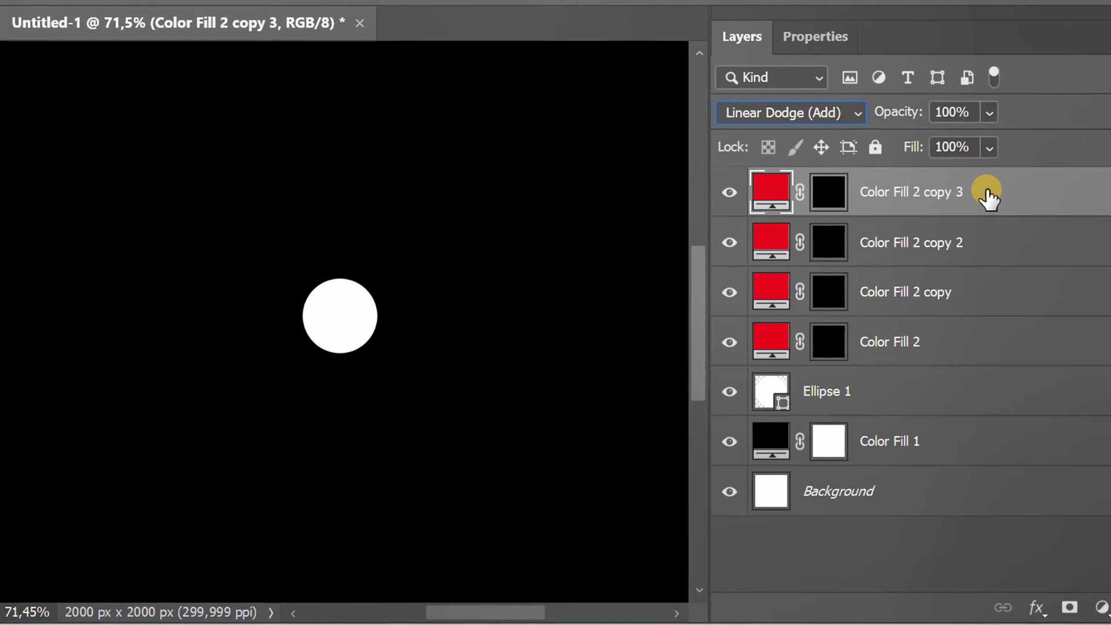
Change the fill colour of the Color Fill 2 copy layer to orange (ffa415).
double_click(662, 291)
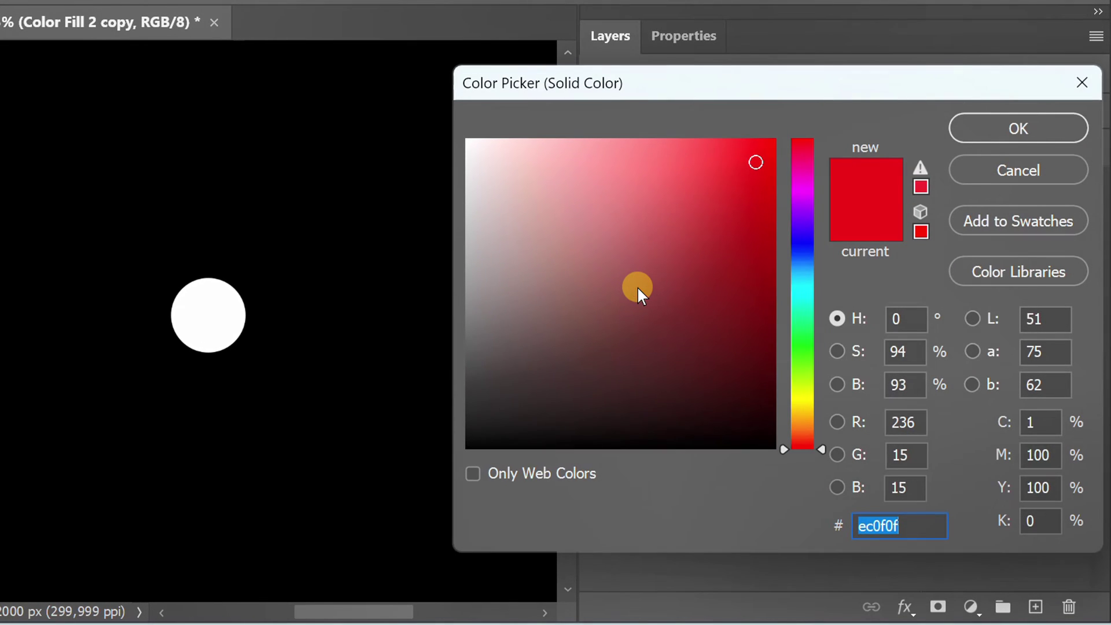
click(801, 416)
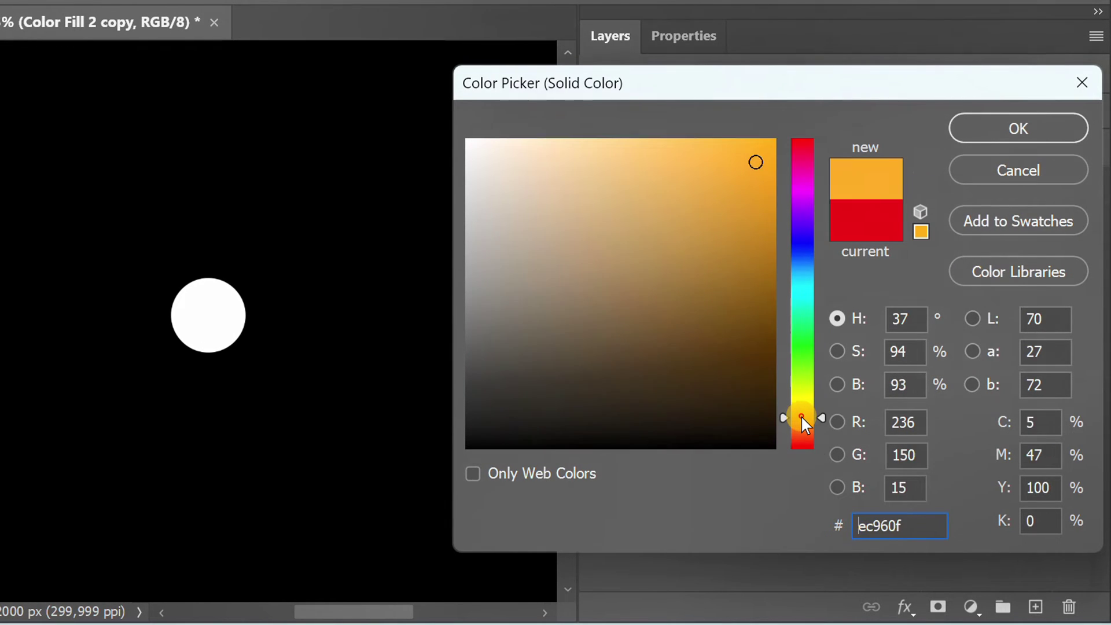
drag(756, 170, 751, 126)
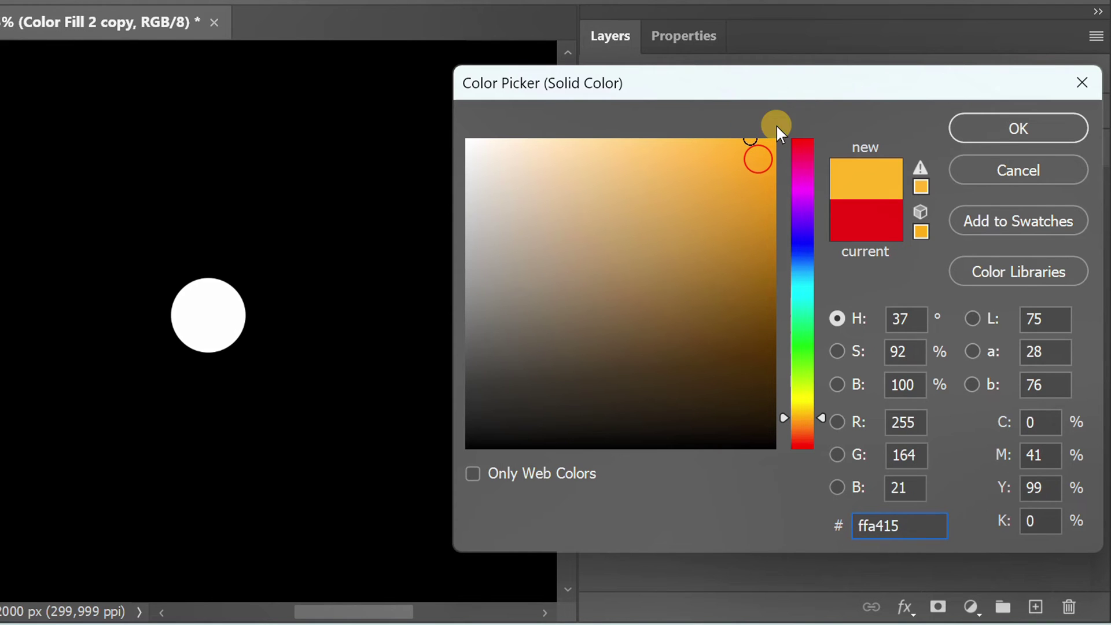
click(1001, 128)
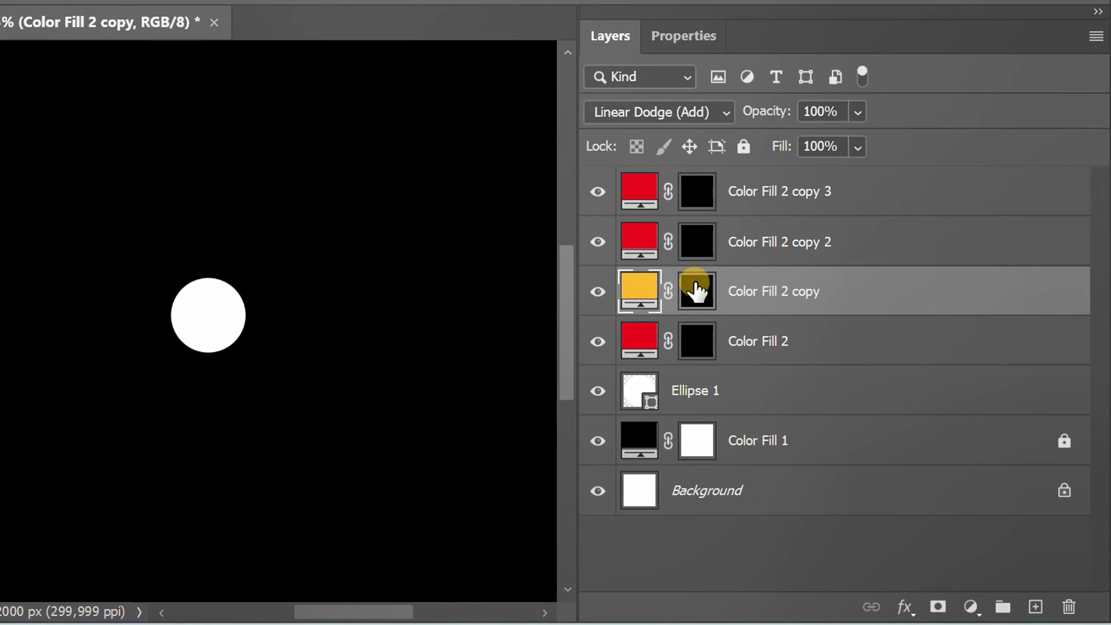
Change the fill colour of the Color Fill 2 copy 2 layer to yellow (fcff1f).
double_click(639, 238)
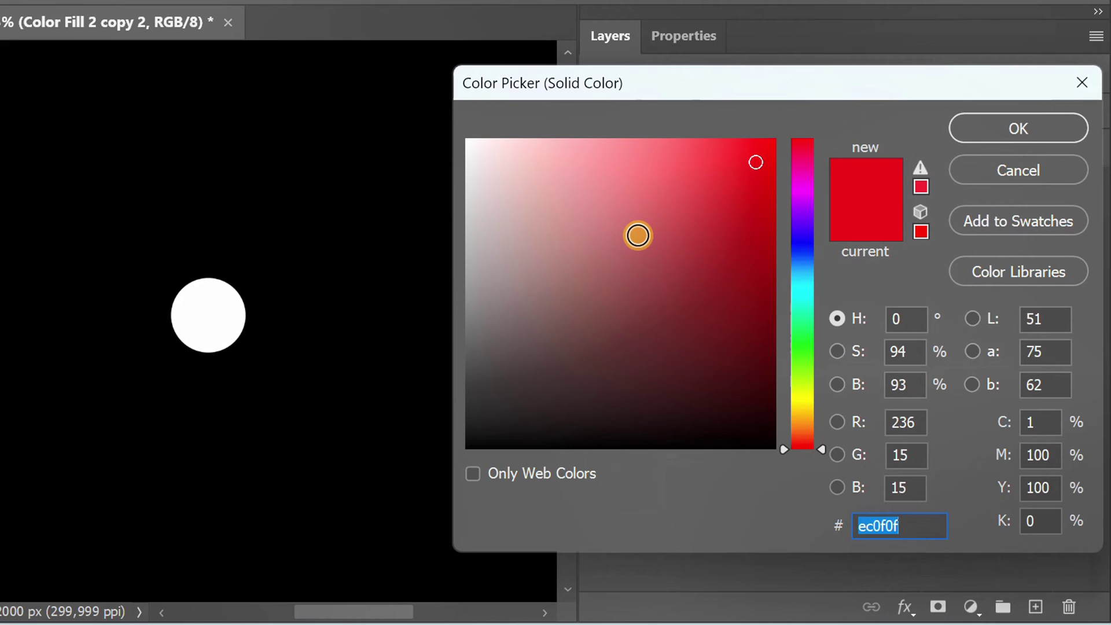
click(801, 400)
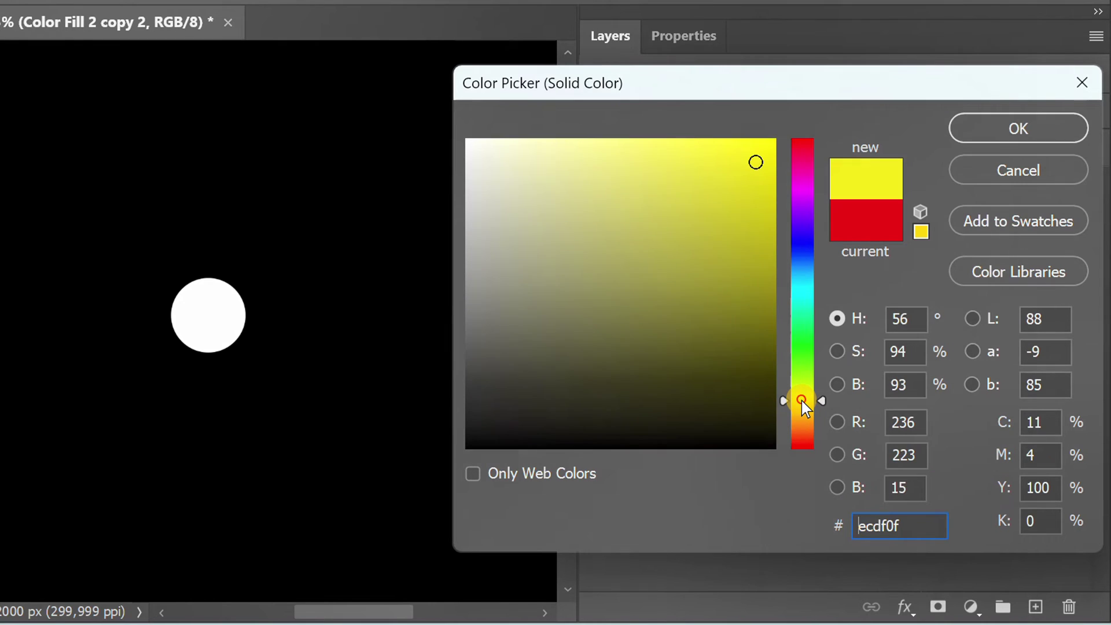
drag(814, 398, 822, 394)
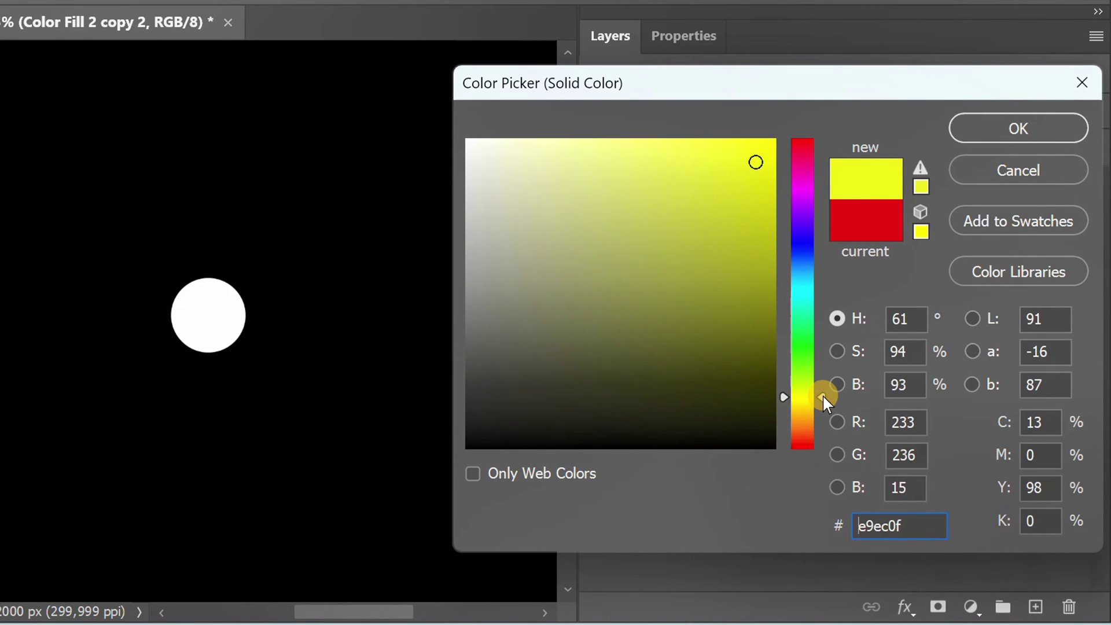
drag(762, 206, 739, 122)
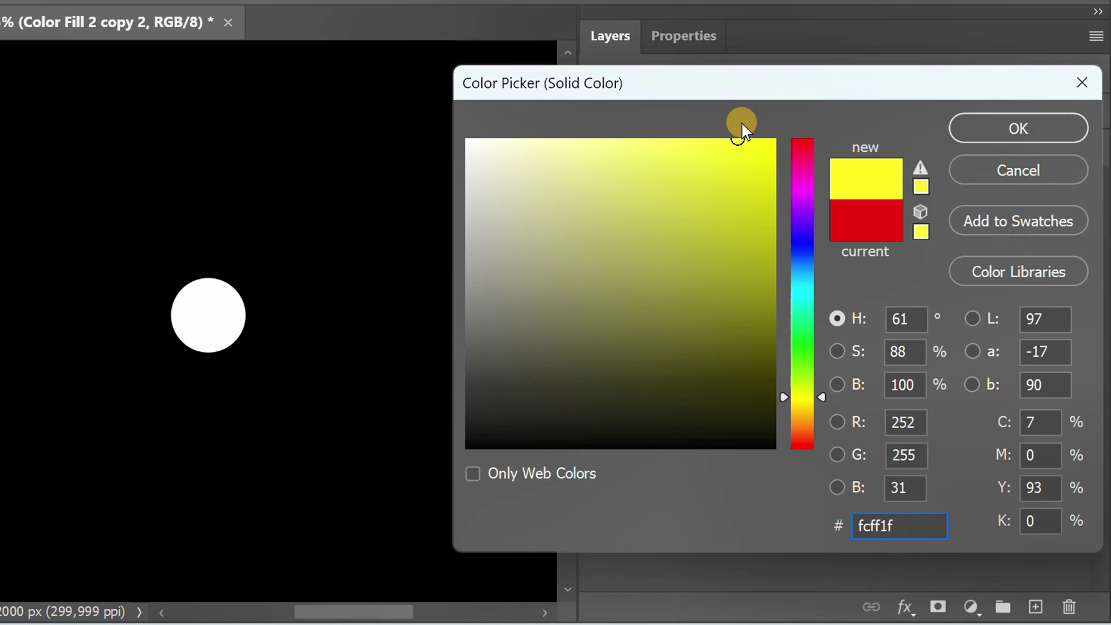
click(1017, 129)
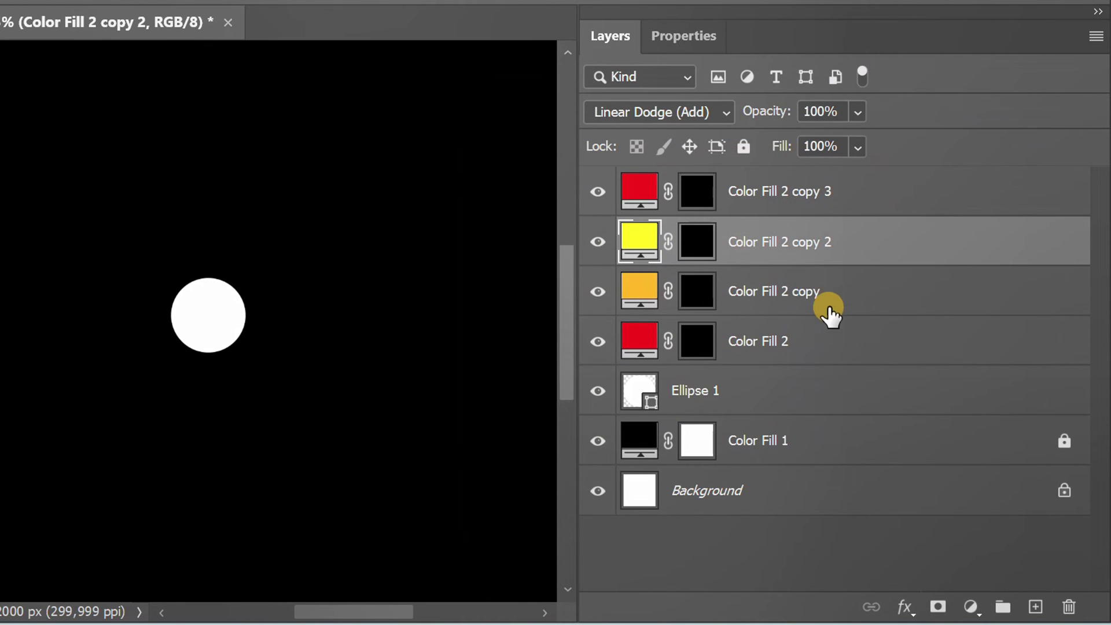
Change the fill colour of the Color Fill 2 copy 3 layer to white (ffffff).
double_click(640, 200)
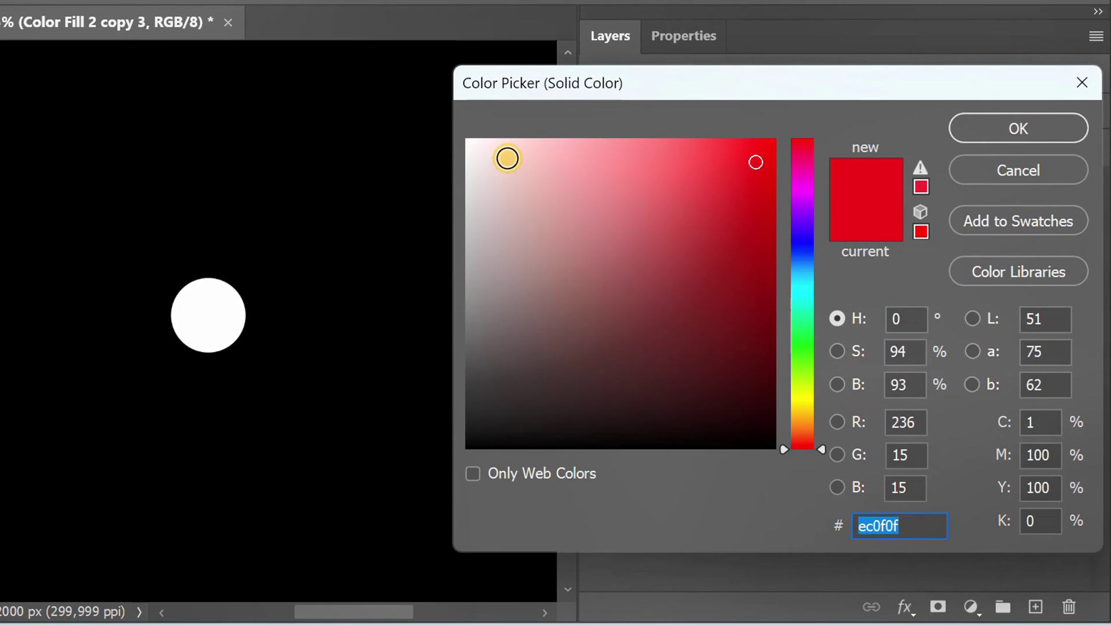
mouse_move(507, 159)
mouse_down()
mouse_move(464, 141)
mouse_move(440, 112)
mouse_up()
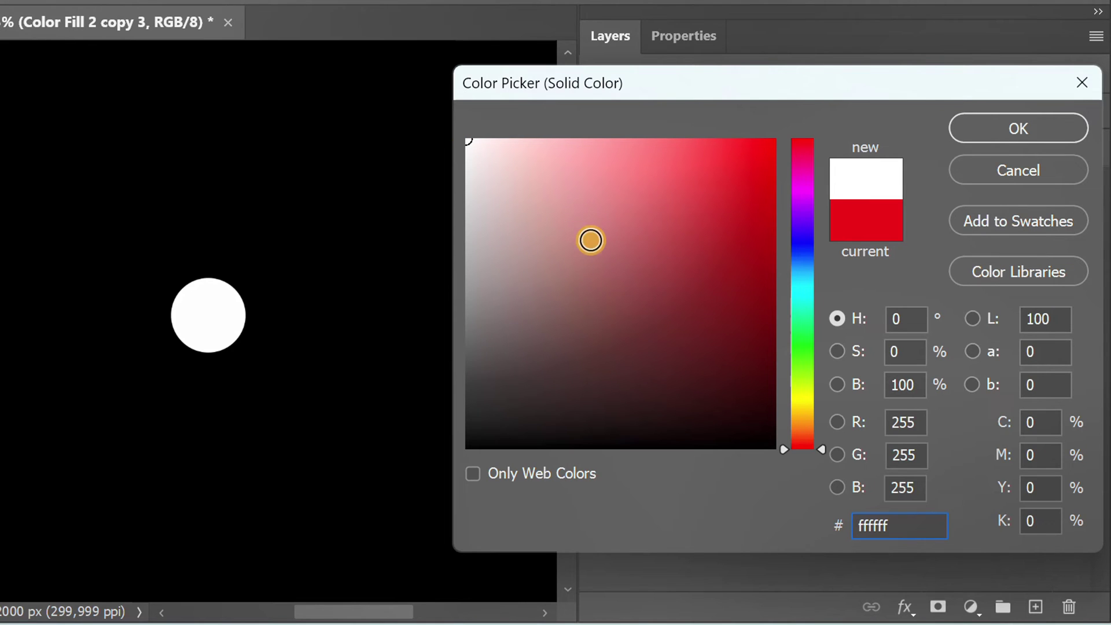
click(994, 130)
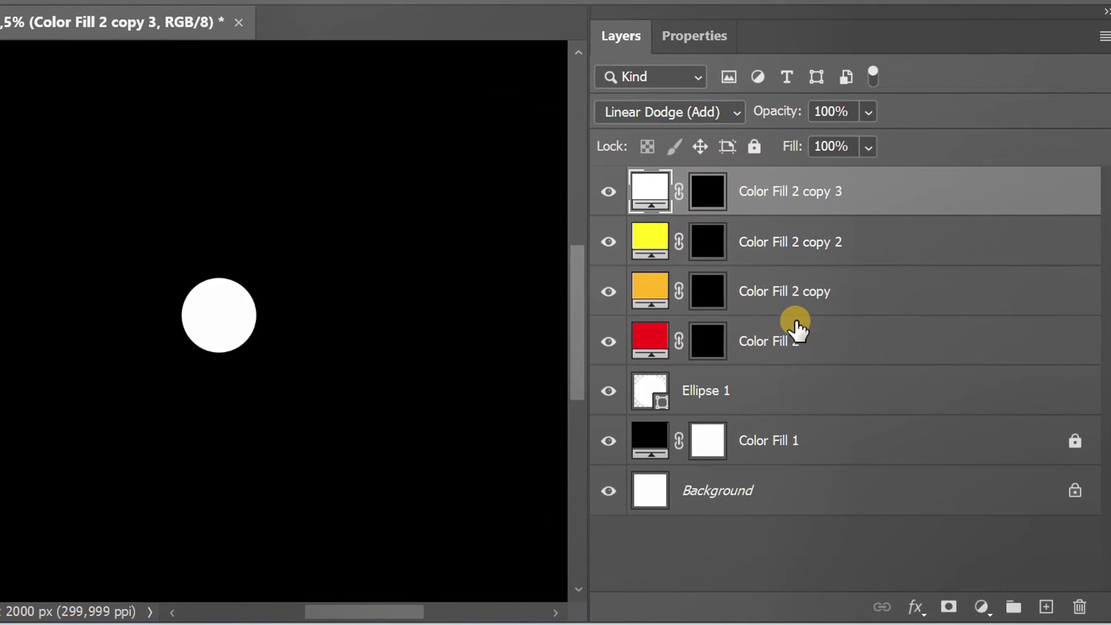
Set up the Brush Tool with a soft round tip at 0% hardness and 3% flow.
right_click(19, 184)
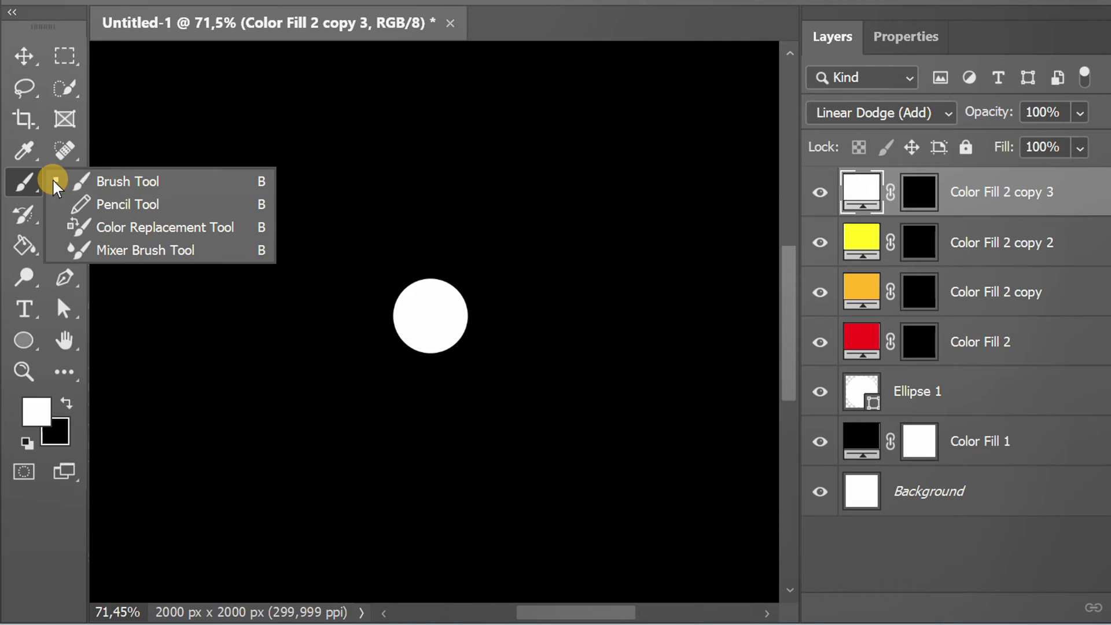
drag(149, 186, 160, 181)
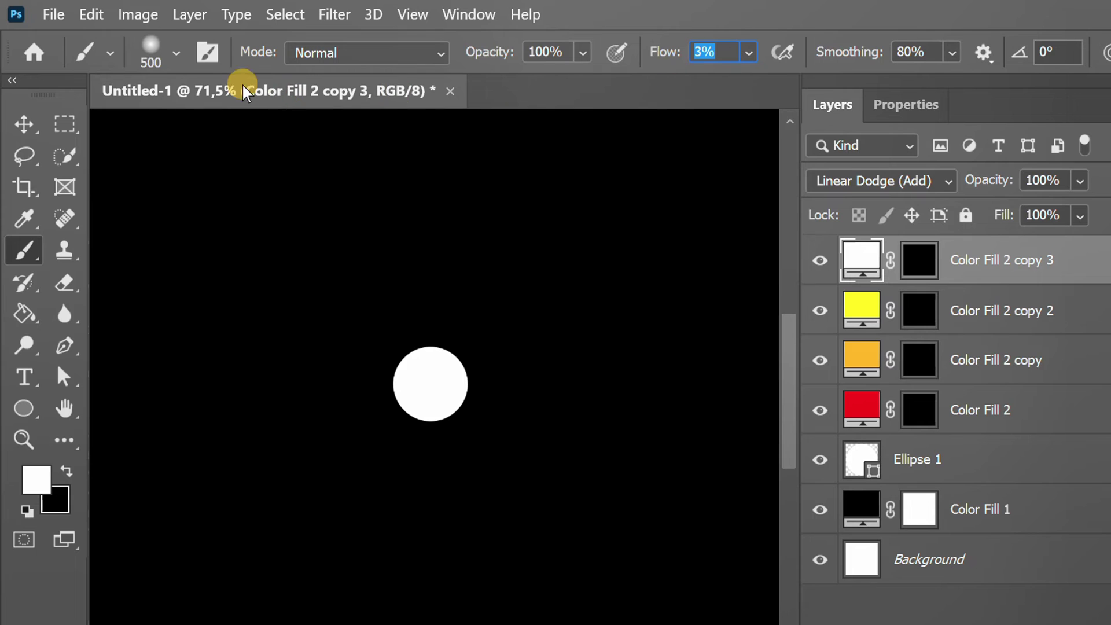
click(176, 53)
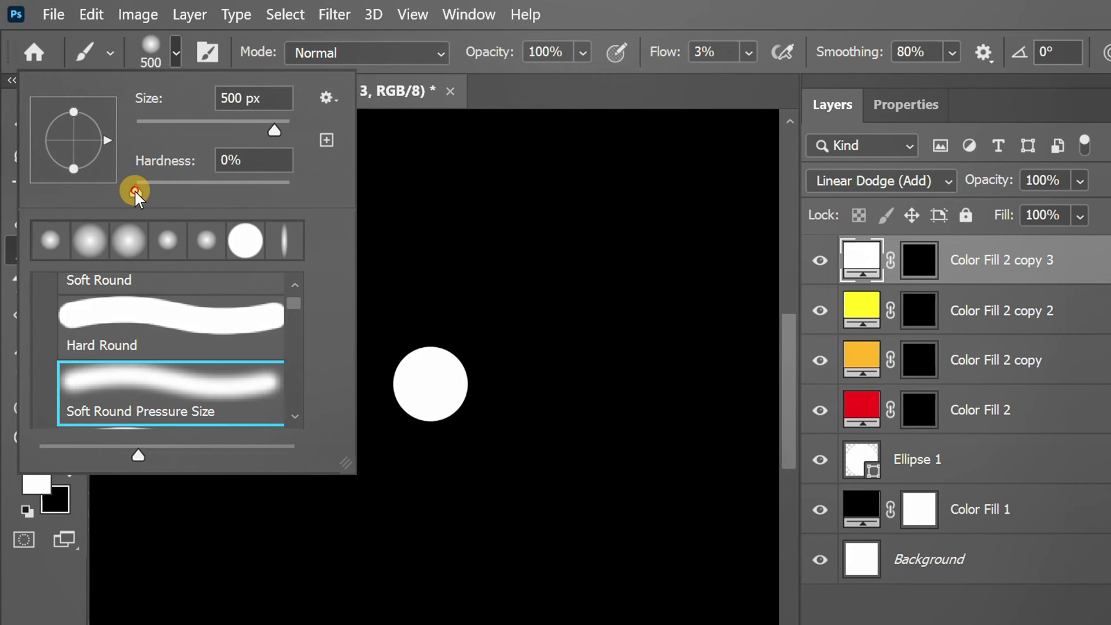
mouse_move(134, 190)
mouse_down()
mouse_move(149, 189)
mouse_move(124, 189)
mouse_up()
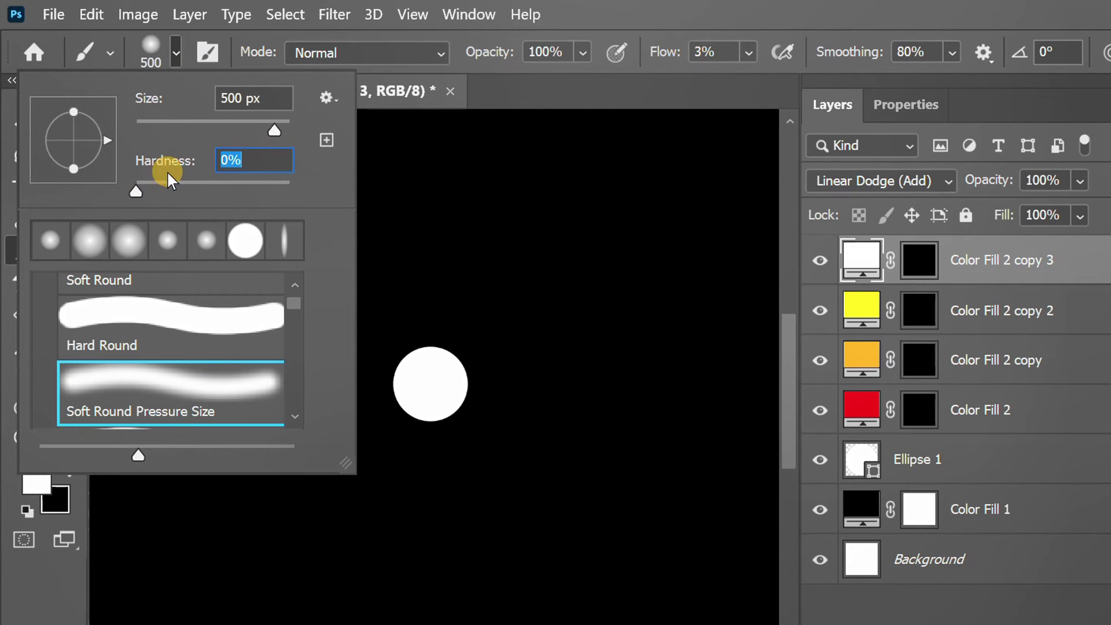
click(175, 51)
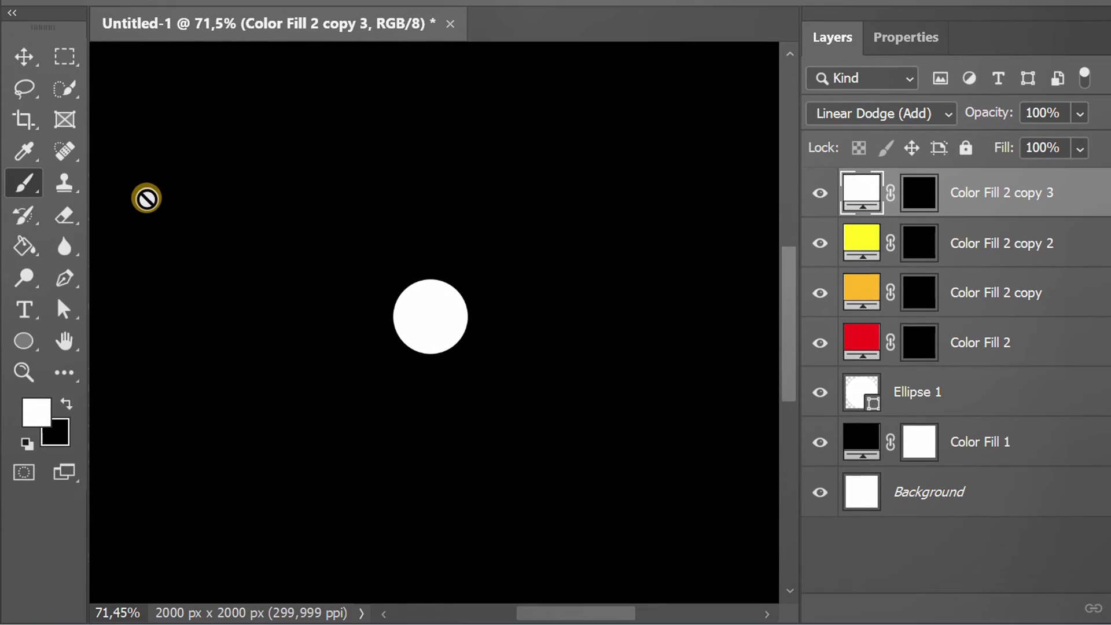
Paint a faint white glow around the circle on the white fill layer's mask, using a brush slightly larger than the circle.
click(917, 194)
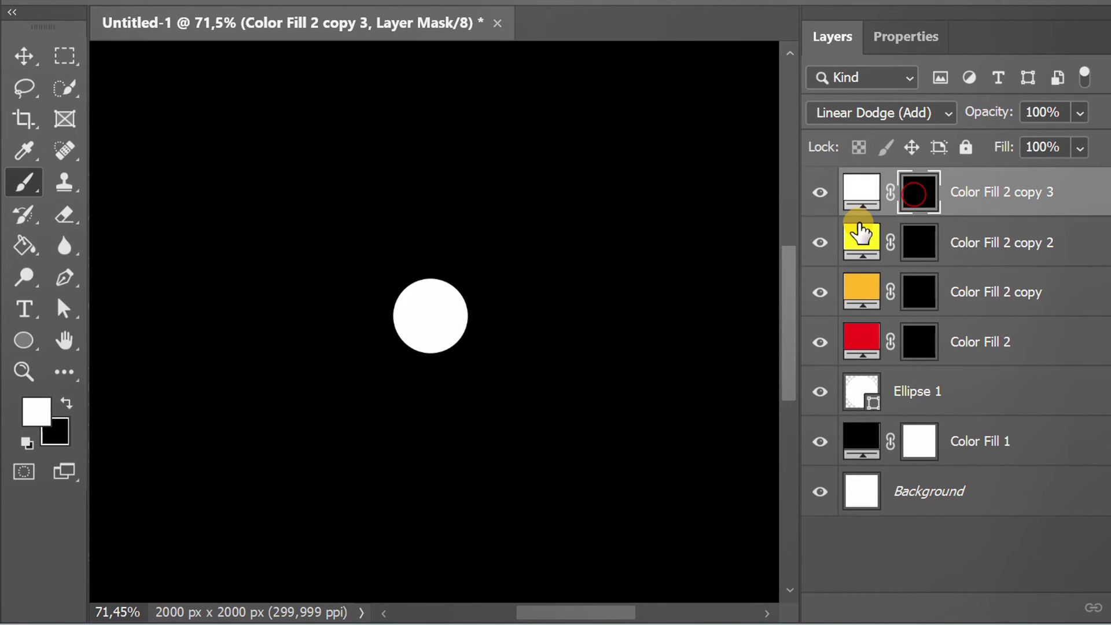
key(bracketleft)
key(bracketleft)
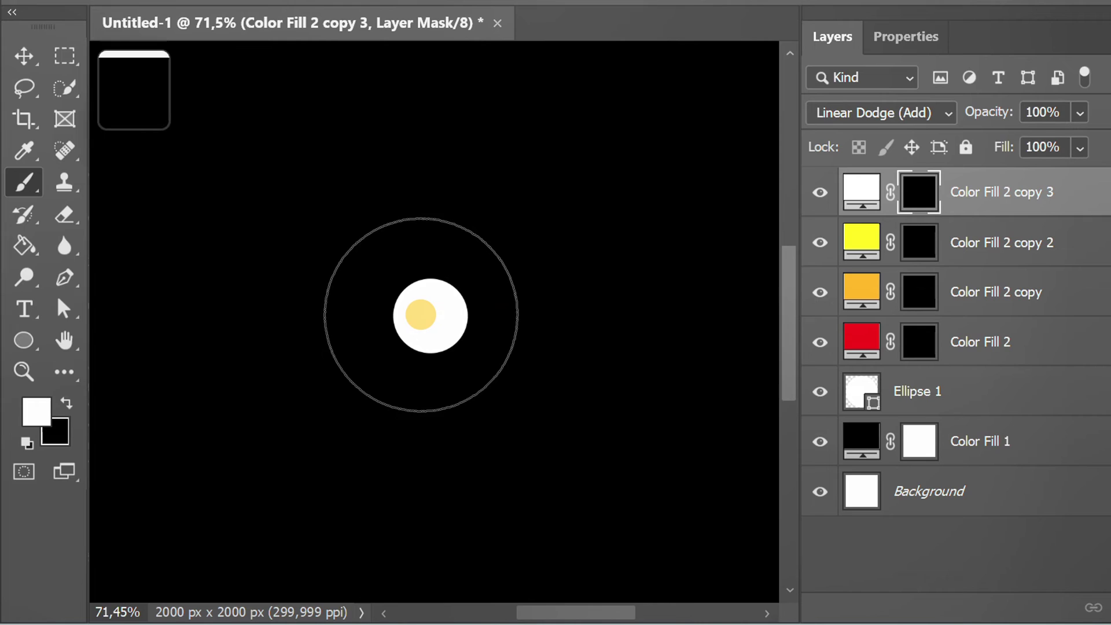
key(bracketleft)
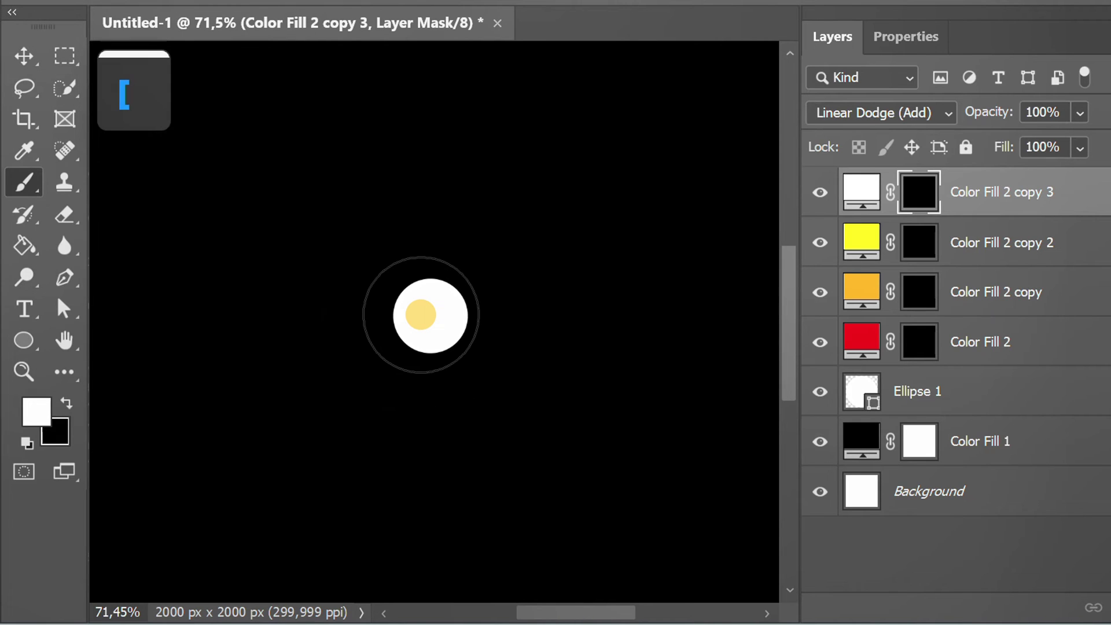
key(bracketleft)
scroll(439, 318, up, 6)
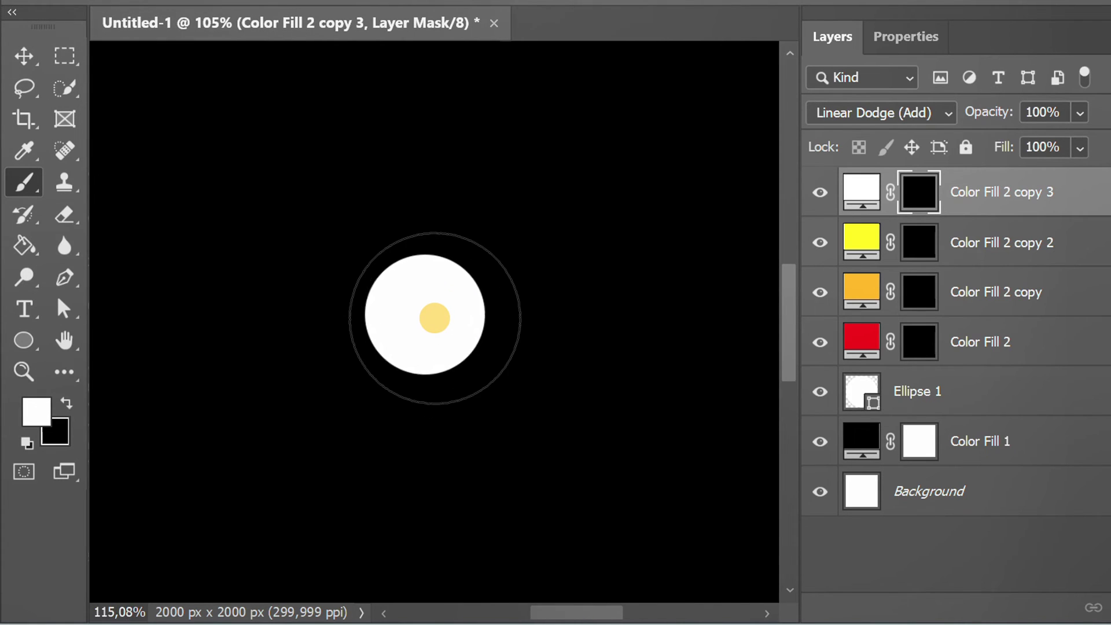
click(401, 303)
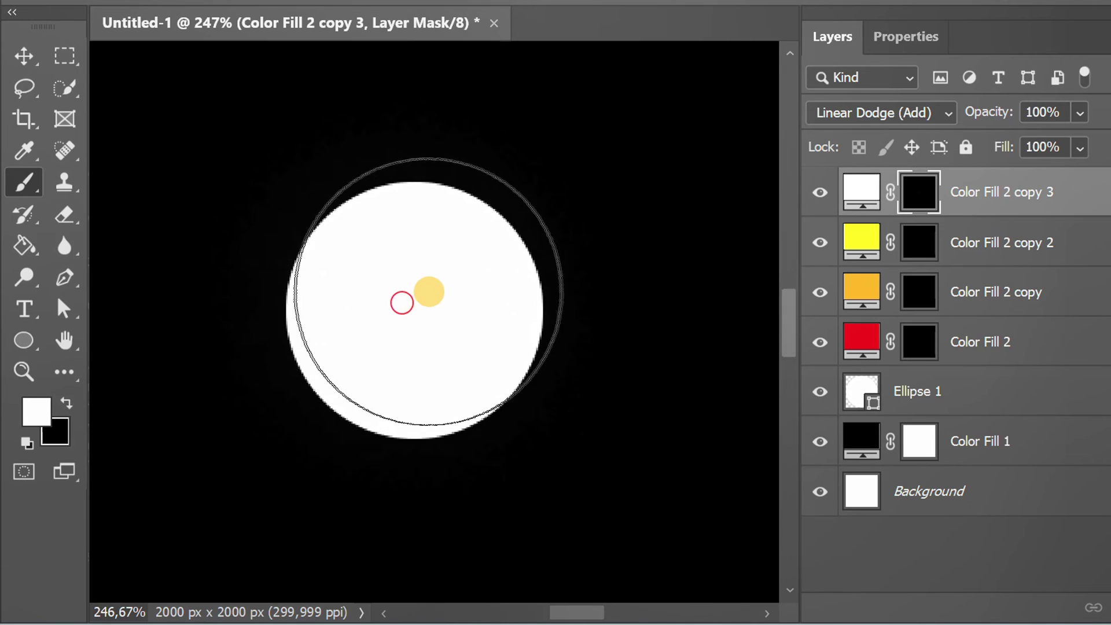
click(429, 292)
click(458, 301)
click(449, 339)
click(392, 355)
click(356, 322)
click(432, 306)
click(426, 340)
click(379, 340)
click(399, 299)
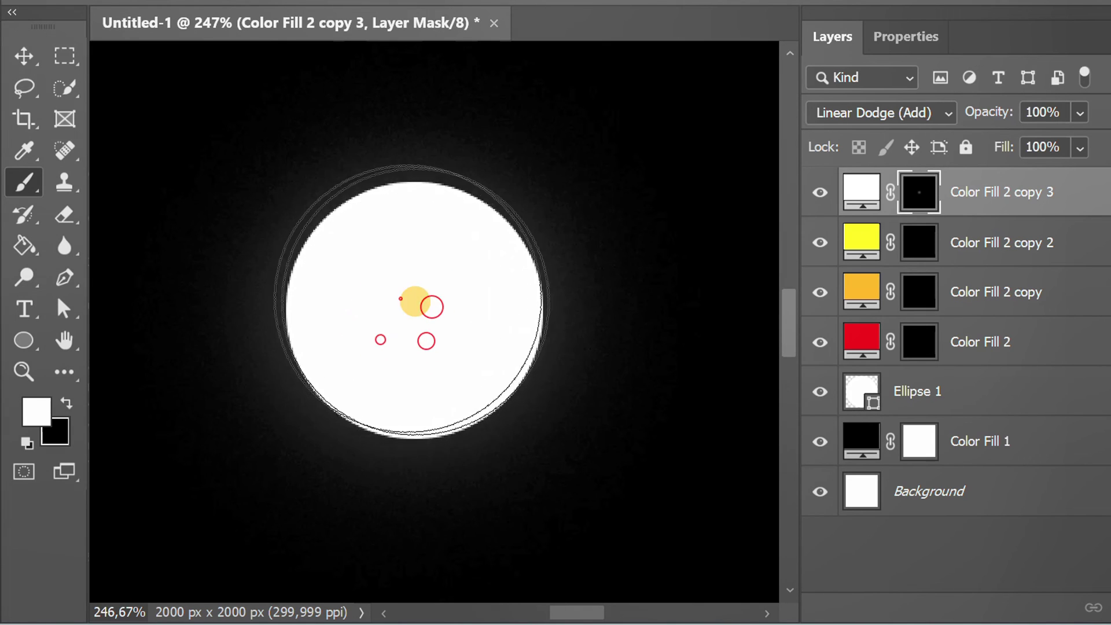
click(432, 320)
click(435, 306)
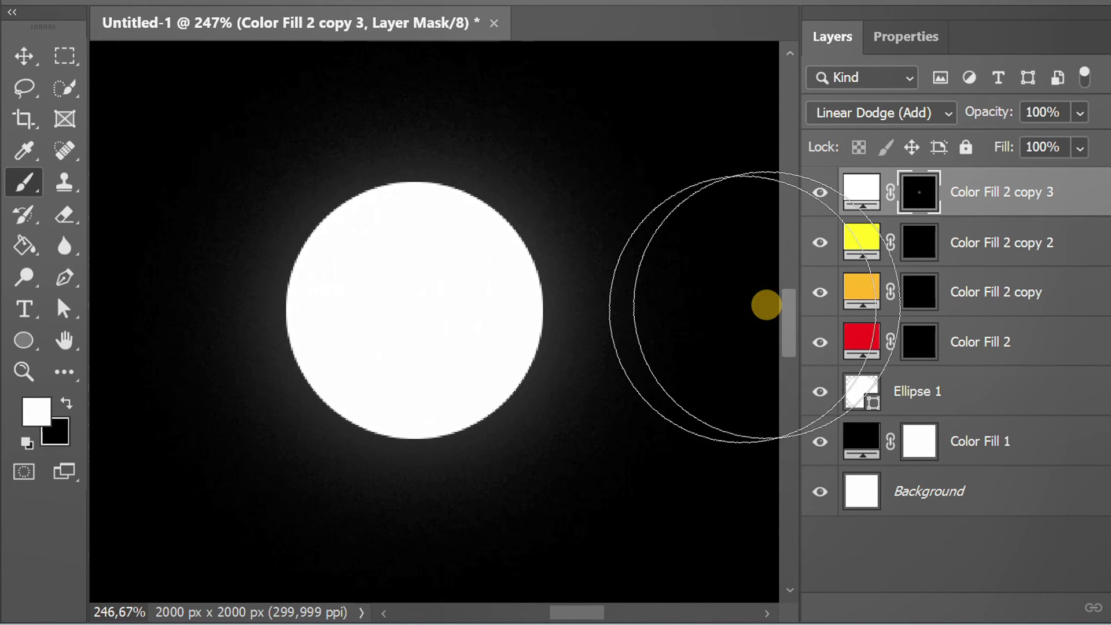
Paint a soft yellow glow around the circle's edge on the mask of the yellow fill layer.
click(916, 249)
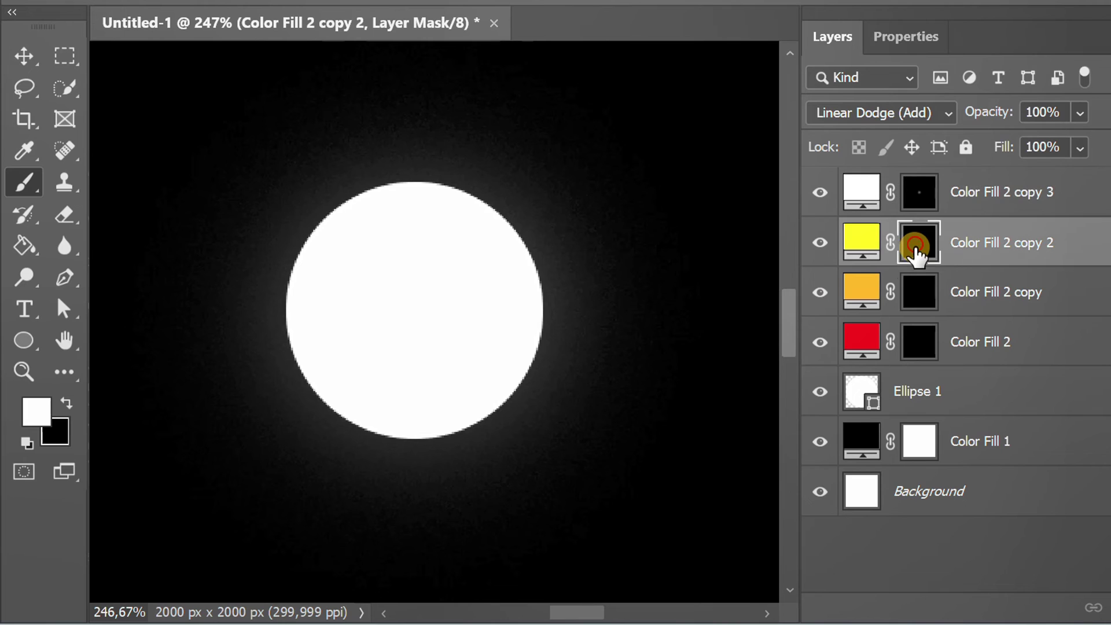
click(370, 290)
click(446, 270)
click(461, 301)
click(456, 324)
click(379, 352)
click(349, 322)
click(439, 256)
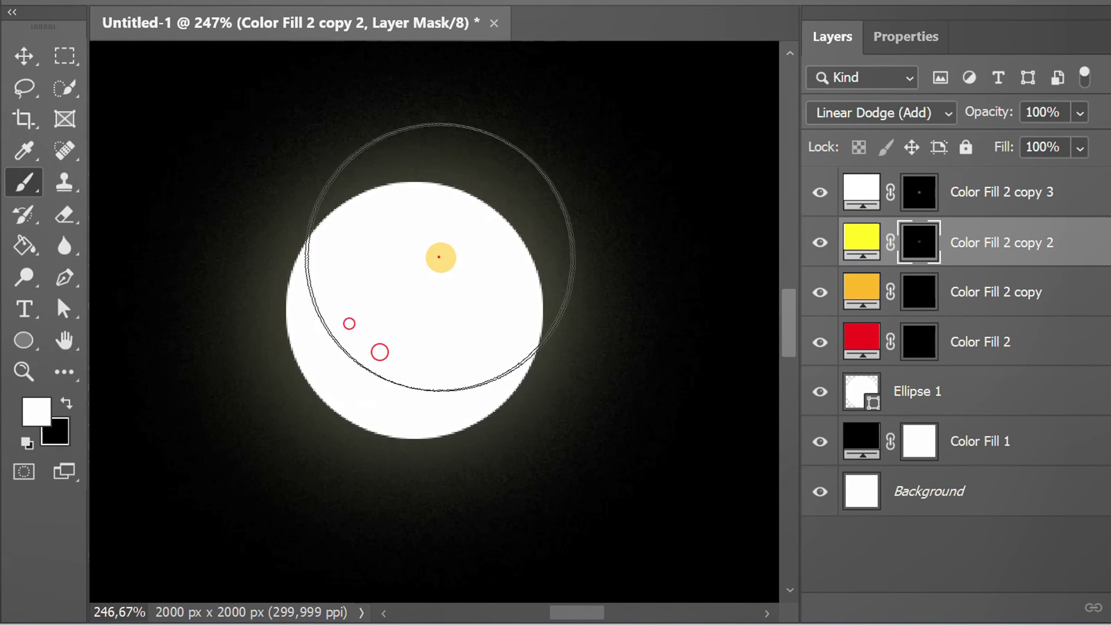
click(457, 285)
click(463, 323)
click(419, 365)
click(385, 366)
click(367, 327)
click(438, 345)
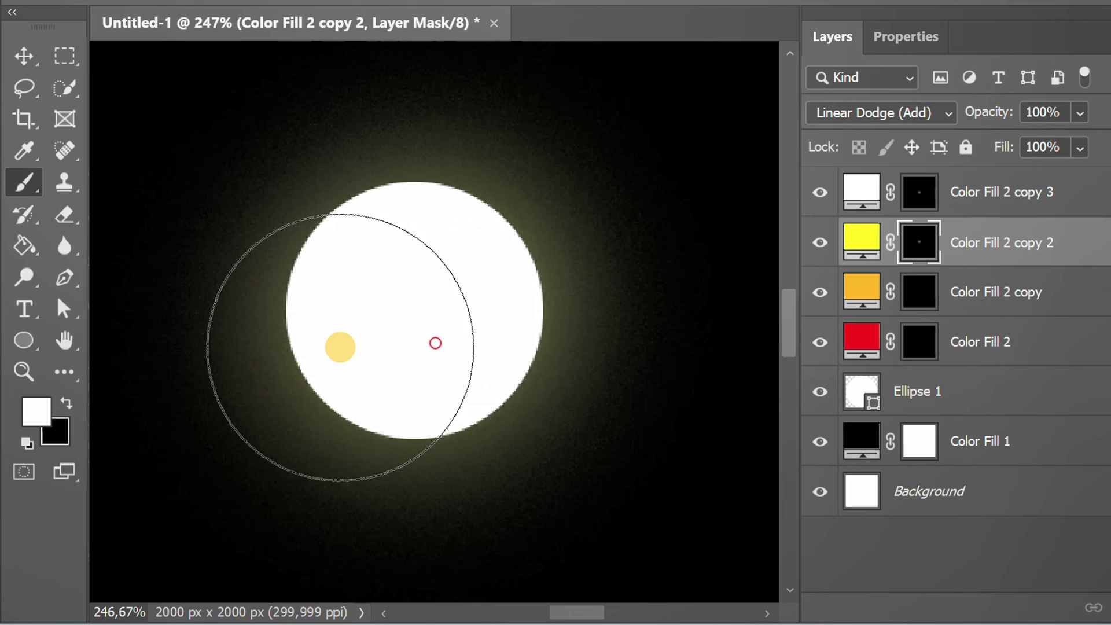
click(340, 345)
Paint a wider orange glow around the circle on the mask of the orange fill layer.
click(903, 309)
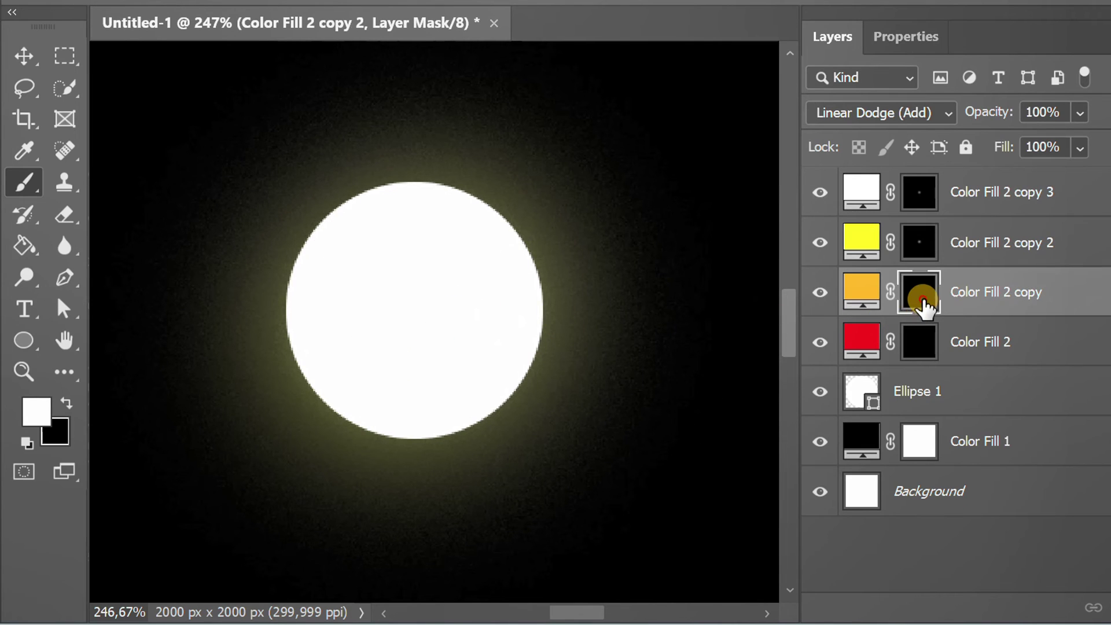
click(346, 313)
click(347, 275)
click(377, 243)
click(463, 251)
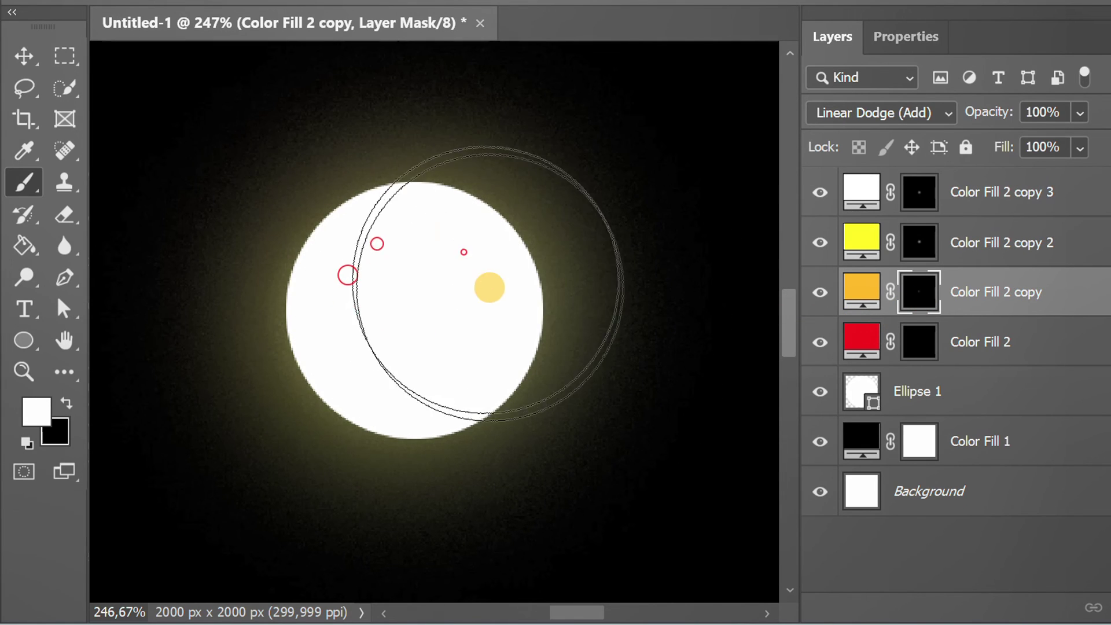
click(488, 288)
click(496, 335)
click(461, 375)
click(404, 385)
click(328, 361)
click(368, 206)
click(392, 204)
click(485, 232)
click(530, 302)
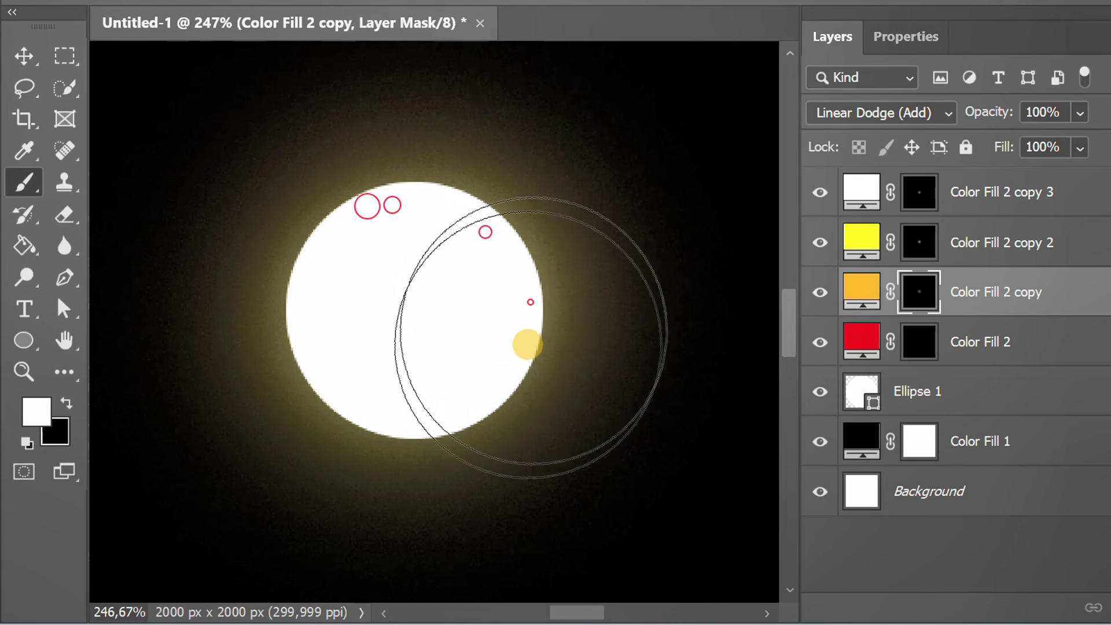
click(526, 345)
click(508, 370)
click(323, 383)
click(328, 313)
click(370, 253)
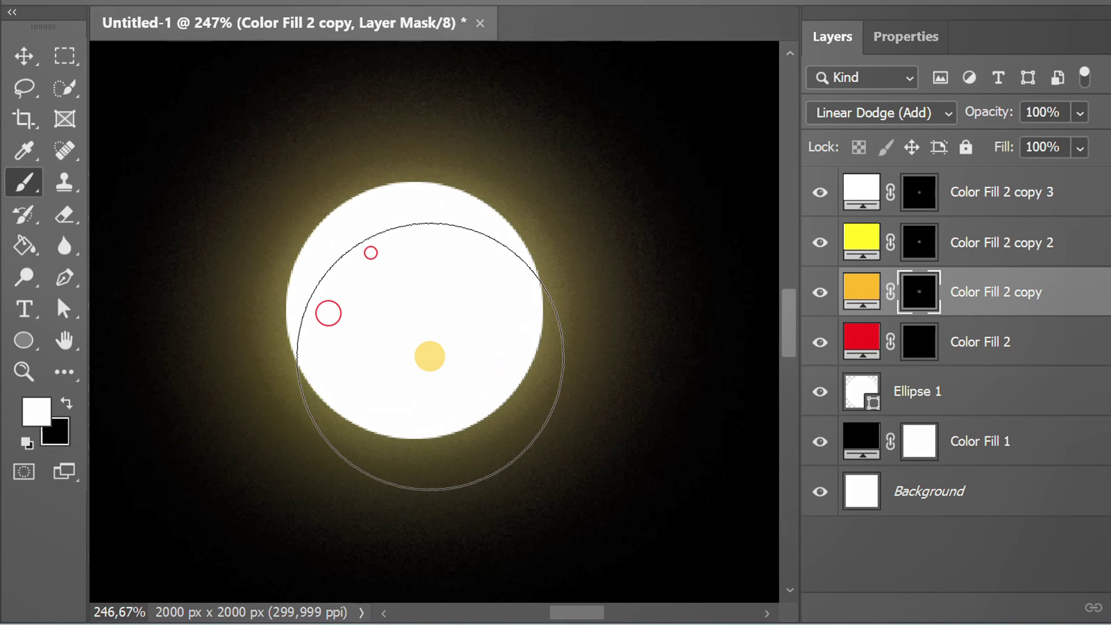
Paint a broad red outer glow well beyond the circle's edge on the mask of the red fill layer.
click(922, 347)
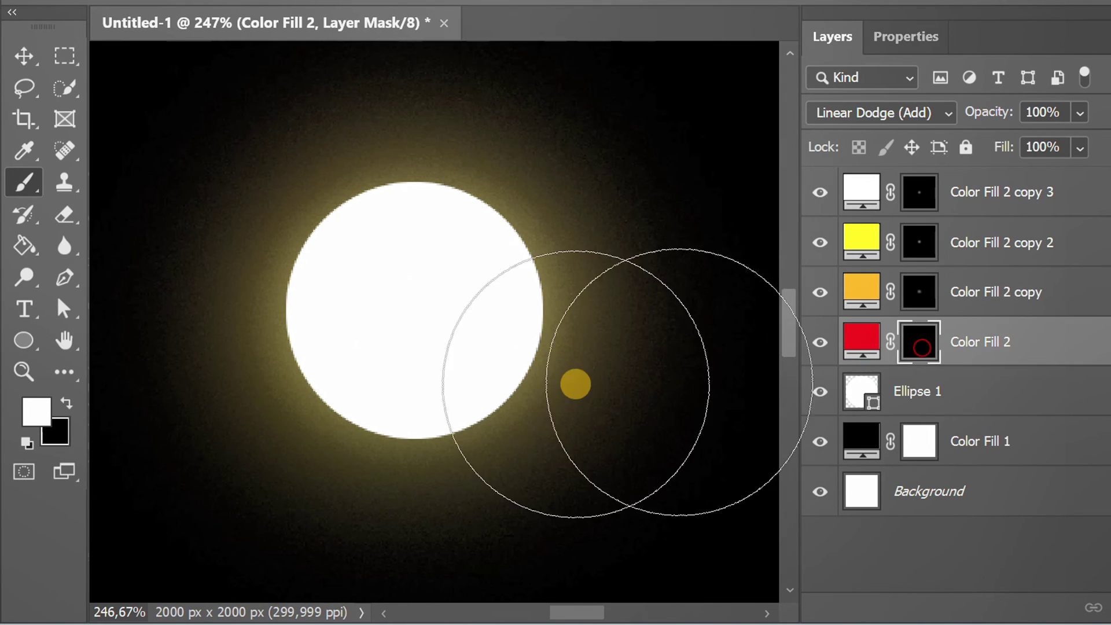
scroll(478, 387, down, 1)
click(274, 271)
click(328, 207)
click(449, 207)
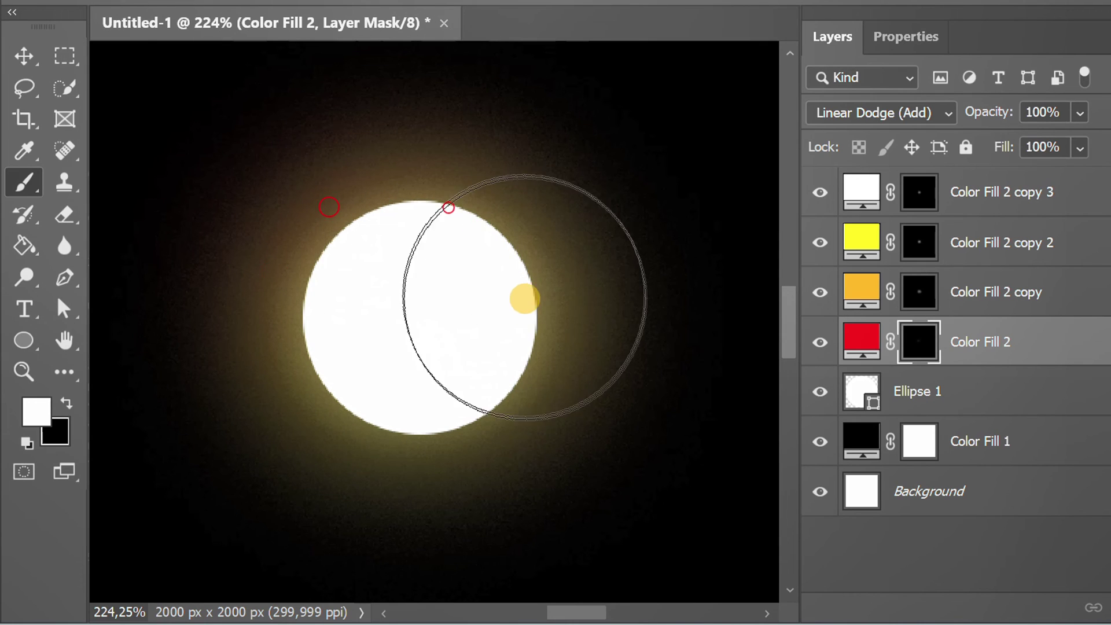
click(528, 310)
click(531, 347)
click(448, 421)
click(355, 445)
click(291, 427)
click(516, 203)
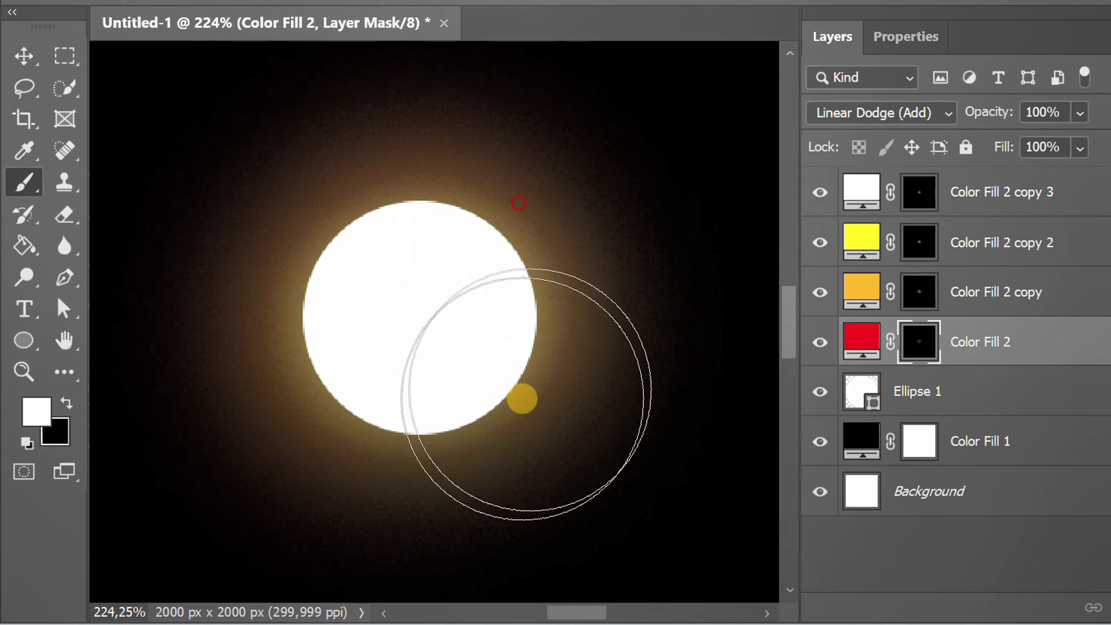
click(378, 473)
click(280, 448)
click(252, 371)
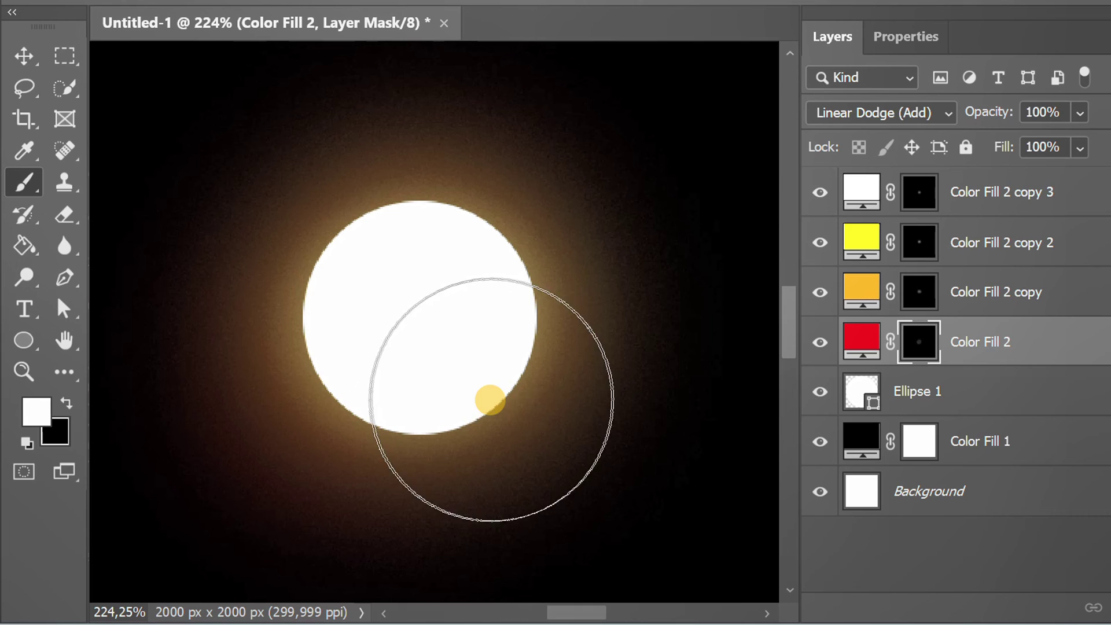
click(469, 413)
click(241, 258)
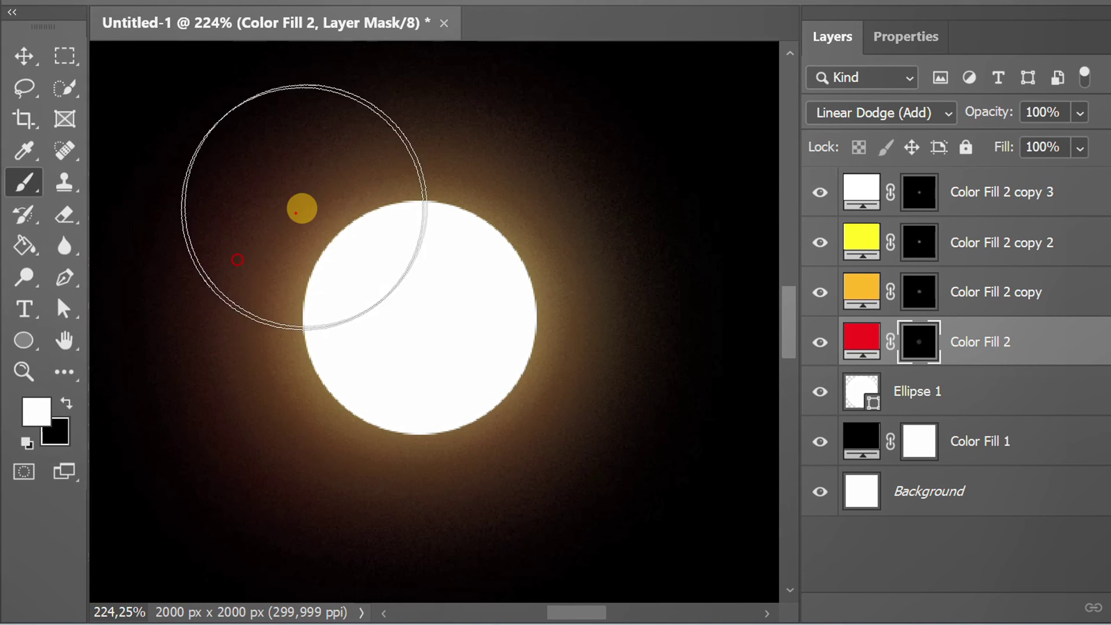
click(515, 216)
click(581, 290)
click(250, 445)
click(243, 171)
click(475, 476)
click(264, 449)
click(325, 164)
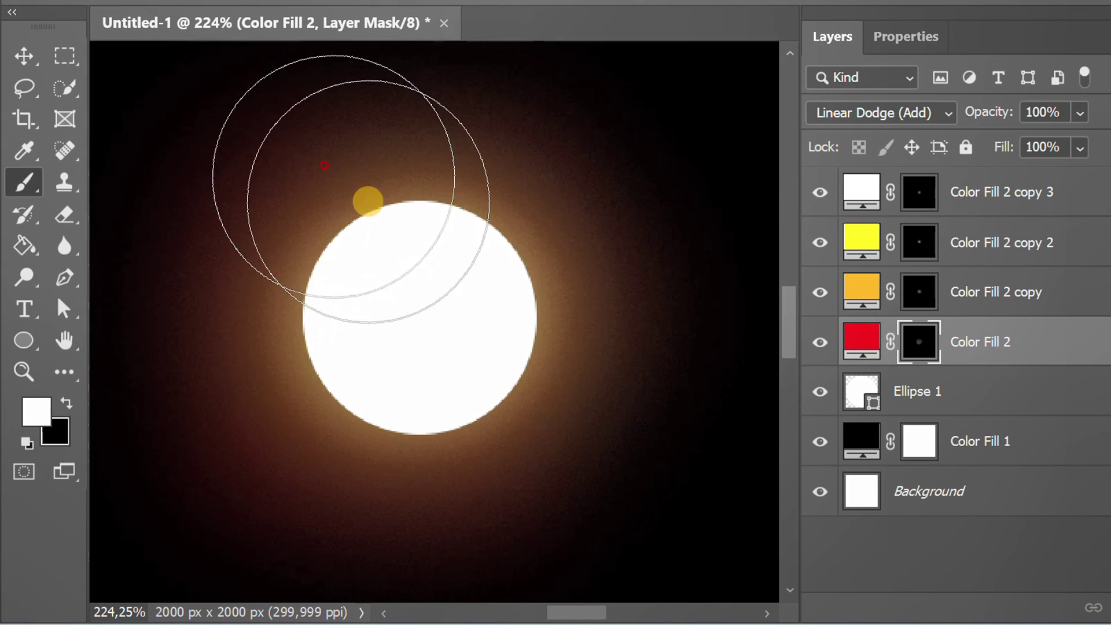
click(543, 201)
Strengthen the glow close around the circle by painting on the masks of the orange and yellow fill layers.
click(925, 292)
scroll(418, 325, up, 2)
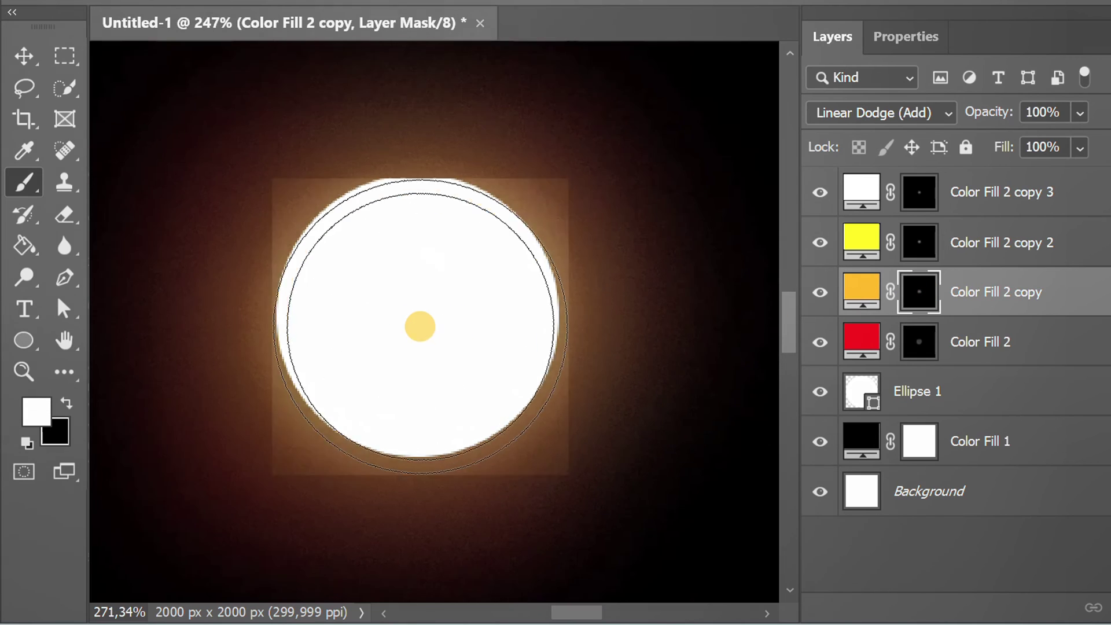
click(427, 285)
click(419, 350)
click(368, 331)
drag(380, 300, 442, 305)
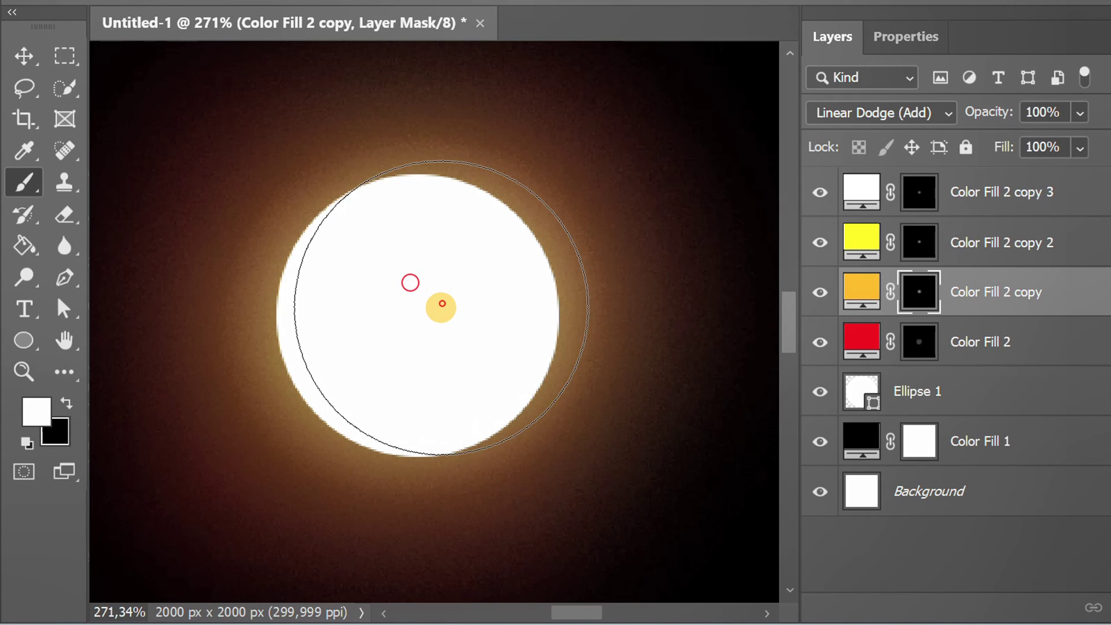
click(919, 242)
mouse_move(528, 297)
mouse_down()
mouse_move(406, 314)
mouse_move(448, 310)
mouse_move(404, 302)
mouse_move(397, 320)
mouse_move(486, 310)
mouse_move(411, 313)
mouse_up()
Paint within the circle on the white fill layer's mask using a smaller brush, and deselect all layers.
click(919, 191)
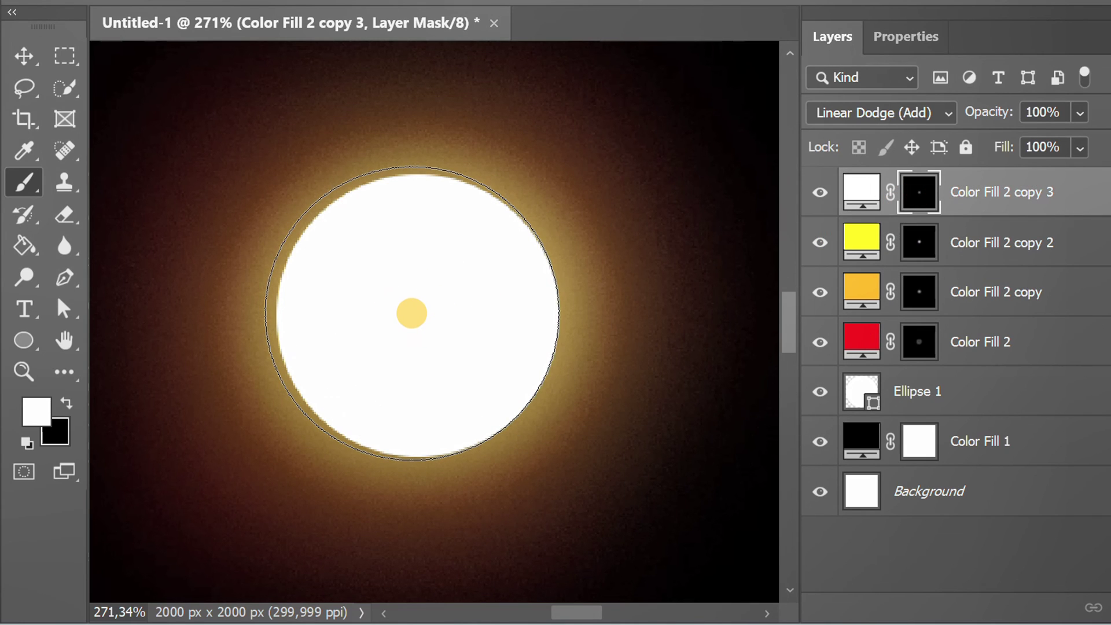
key(bracketleft)
key(bracketleft)
key(bracketleft)
key(bracketleft)
key(bracketleft)
key(bracketleft)
key(bracketleft)
mouse_move(385, 255)
mouse_down()
mouse_move(475, 289)
mouse_move(377, 377)
mouse_move(456, 246)
mouse_move(394, 372)
mouse_move(403, 397)
mouse_move(458, 261)
mouse_move(405, 303)
mouse_up()
key(v)
key(ctrl+0)
click(880, 535)
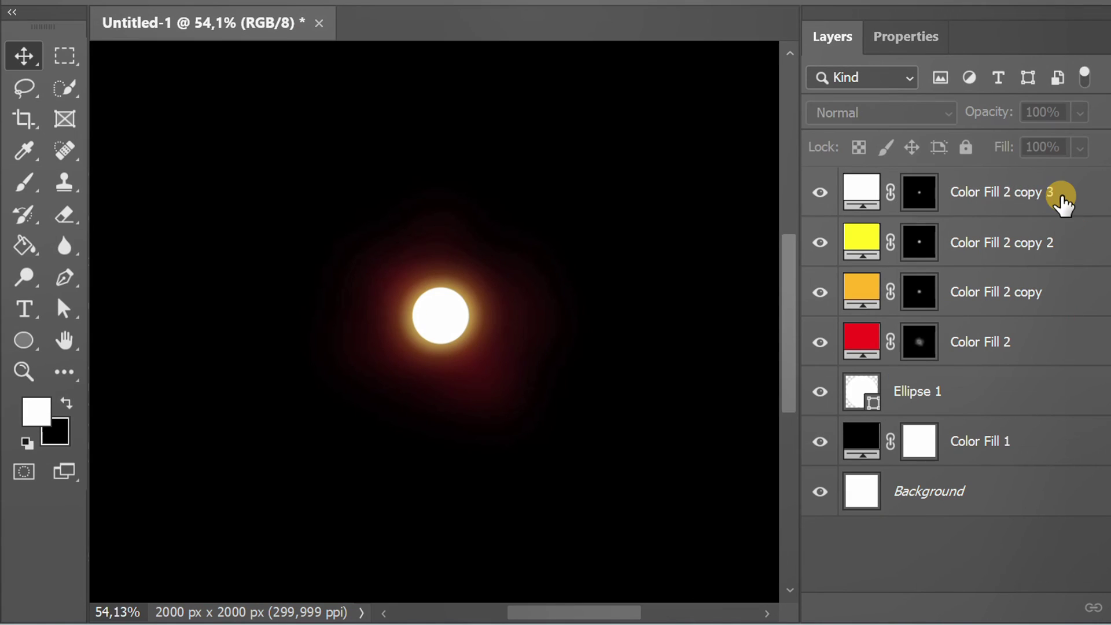
Group the white, yellow, orange and red fill layers using the default group settings, and leave no layer selected.
ctrl+click(1063, 190)
ctrl+click(1063, 239)
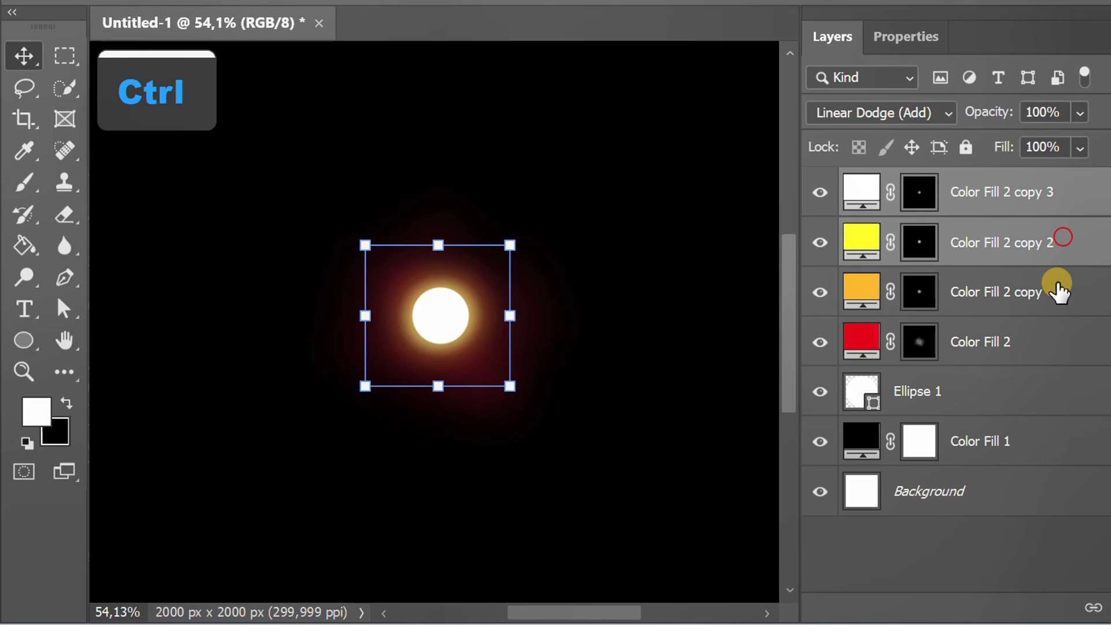
ctrl+click(1057, 289)
ctrl+click(1054, 337)
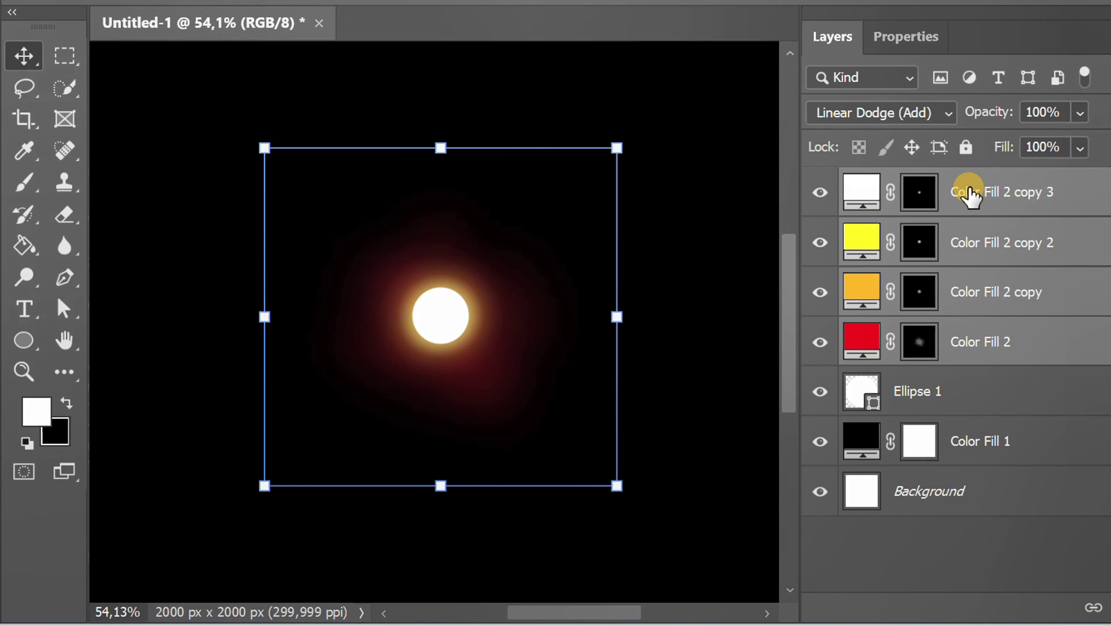
right_click(969, 194)
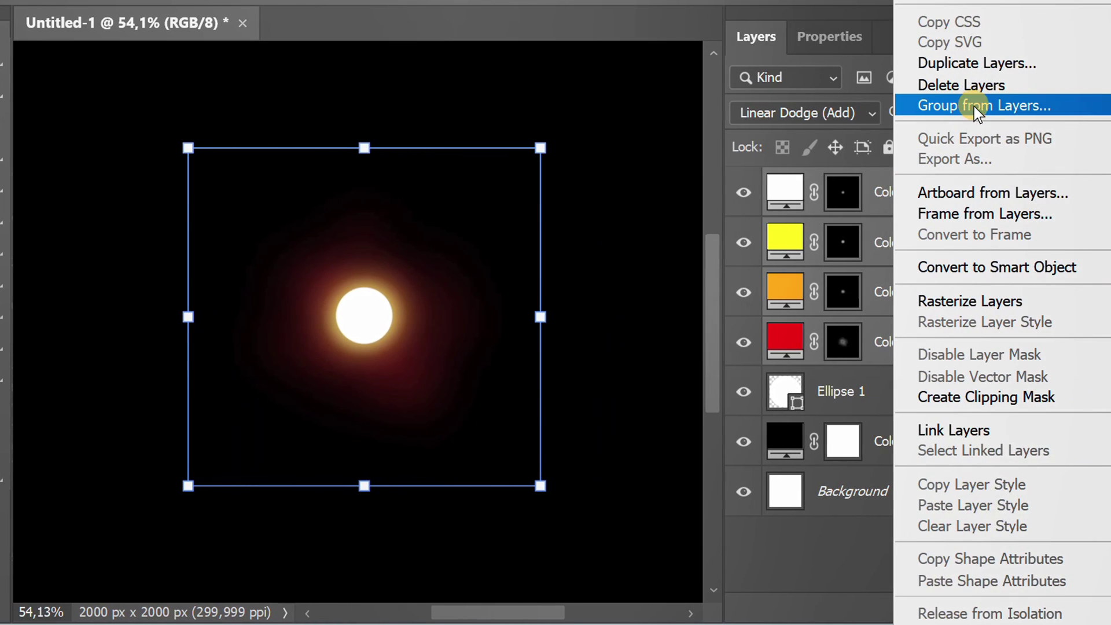
click(999, 107)
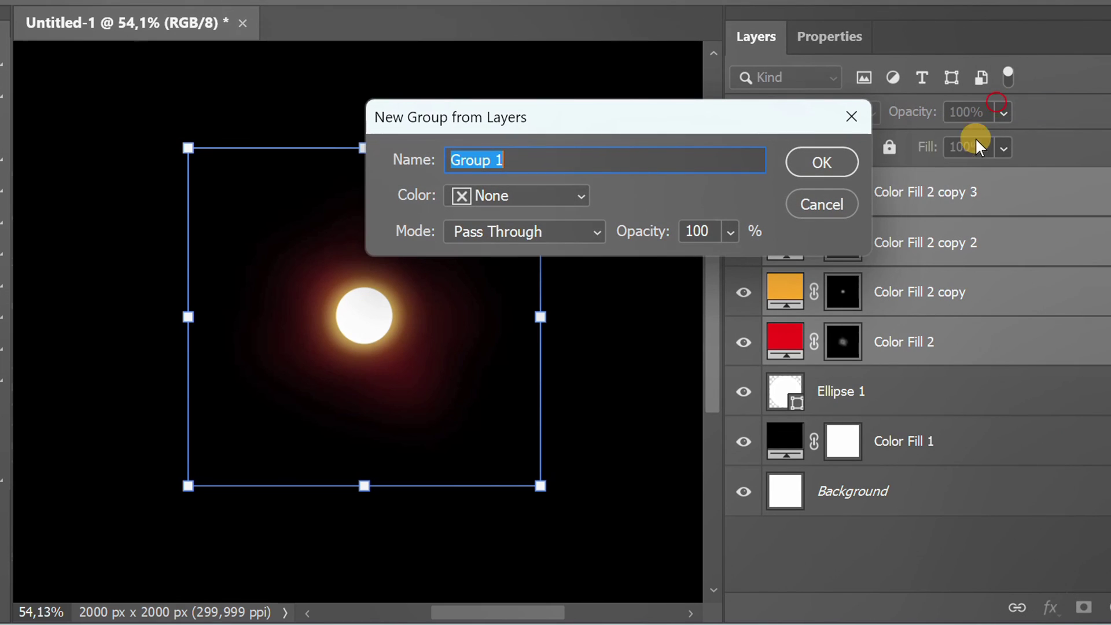
click(824, 163)
click(850, 405)
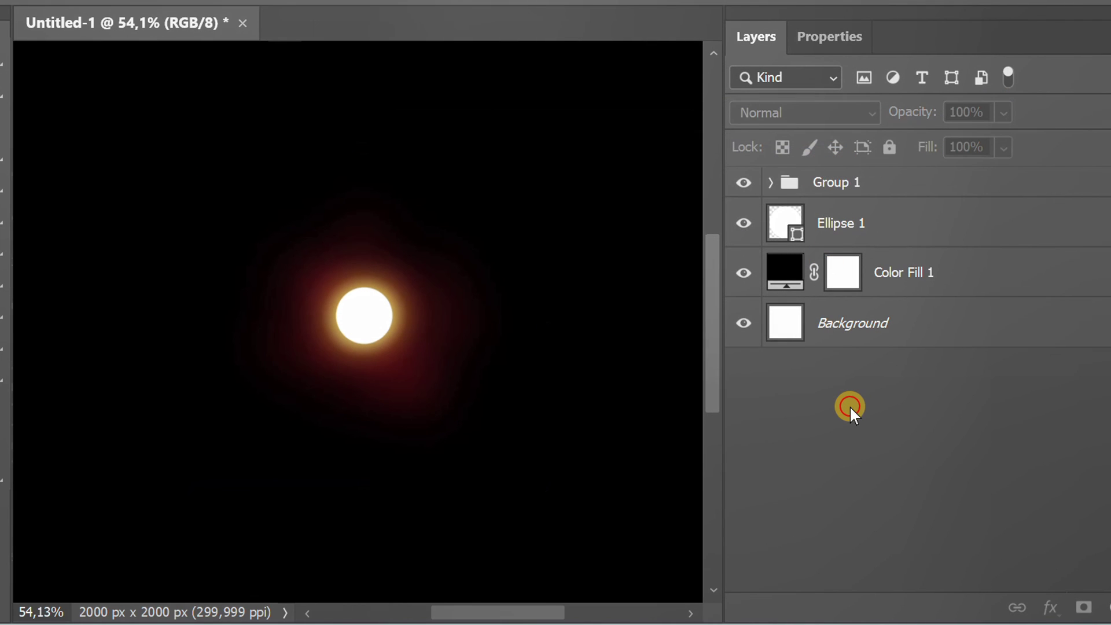
scroll(363, 313, up, 5)
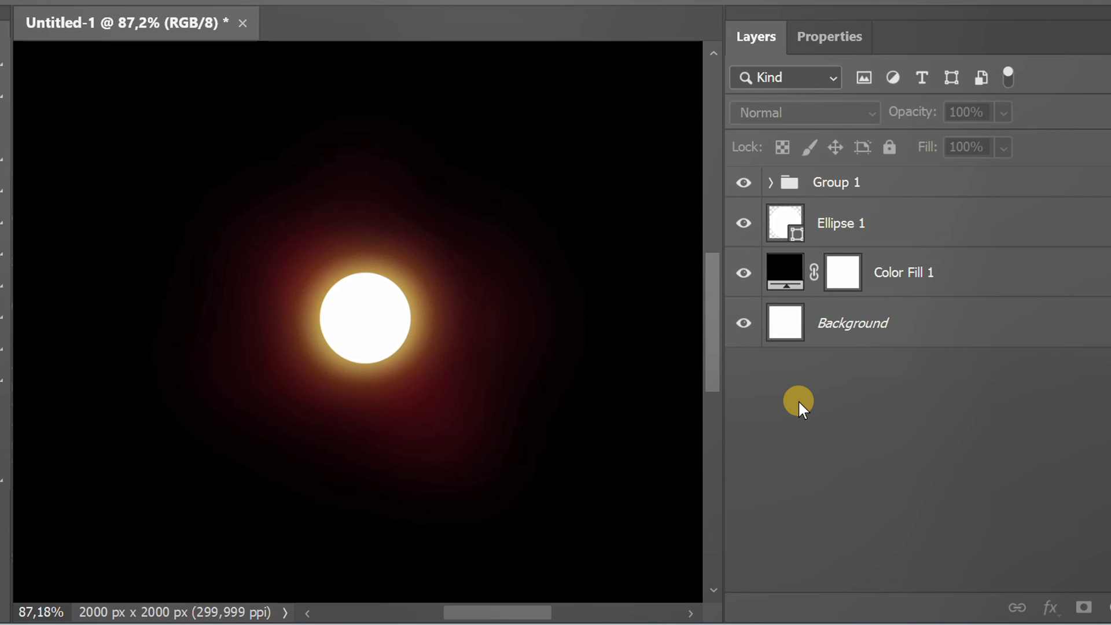